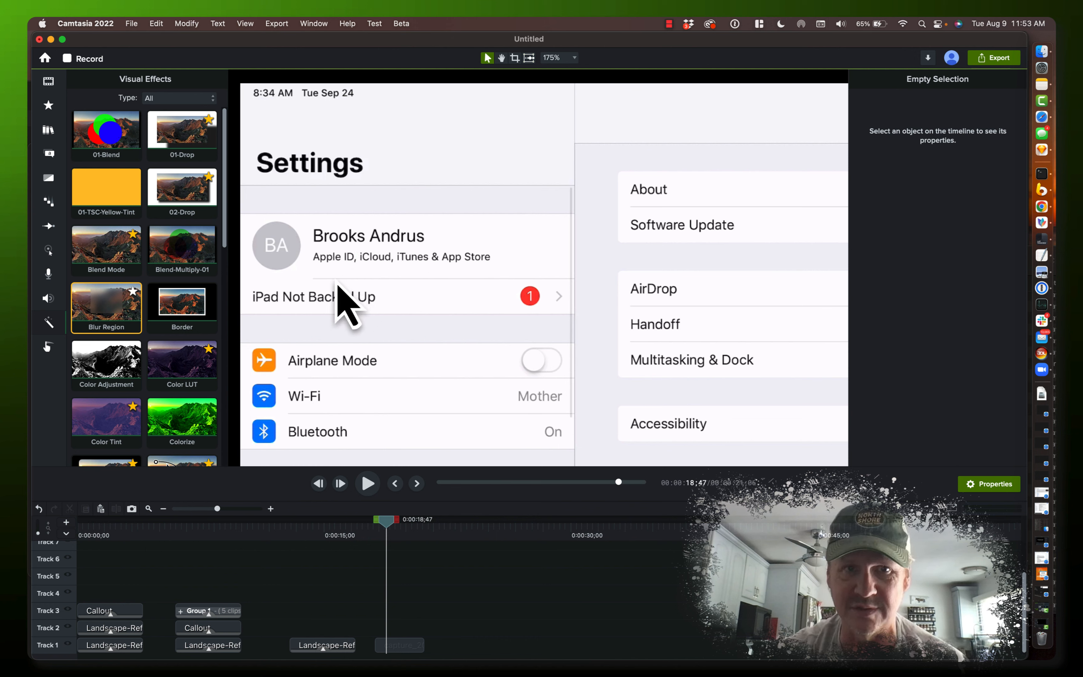
# Apply the Blur Region effect to the iPad settings clip and align its upper and side edges with the account name.
pyautogui.moveTo(112, 304); pyautogui.dragTo(400, 645)
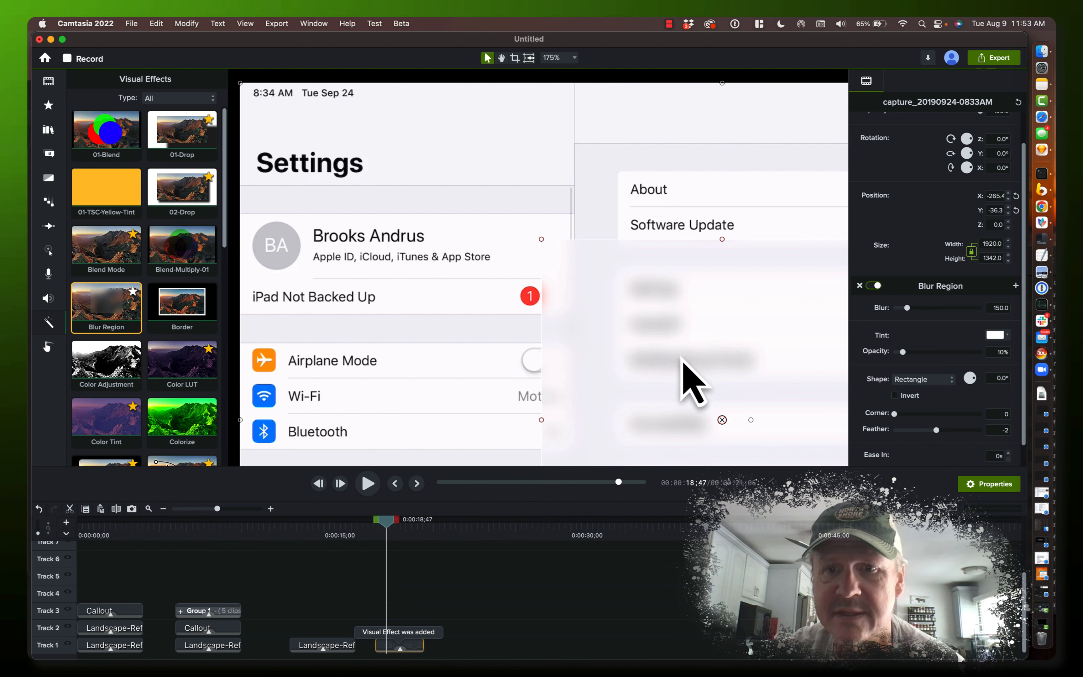
pyautogui.moveTo(723, 421); pyautogui.dragTo(486, 309)
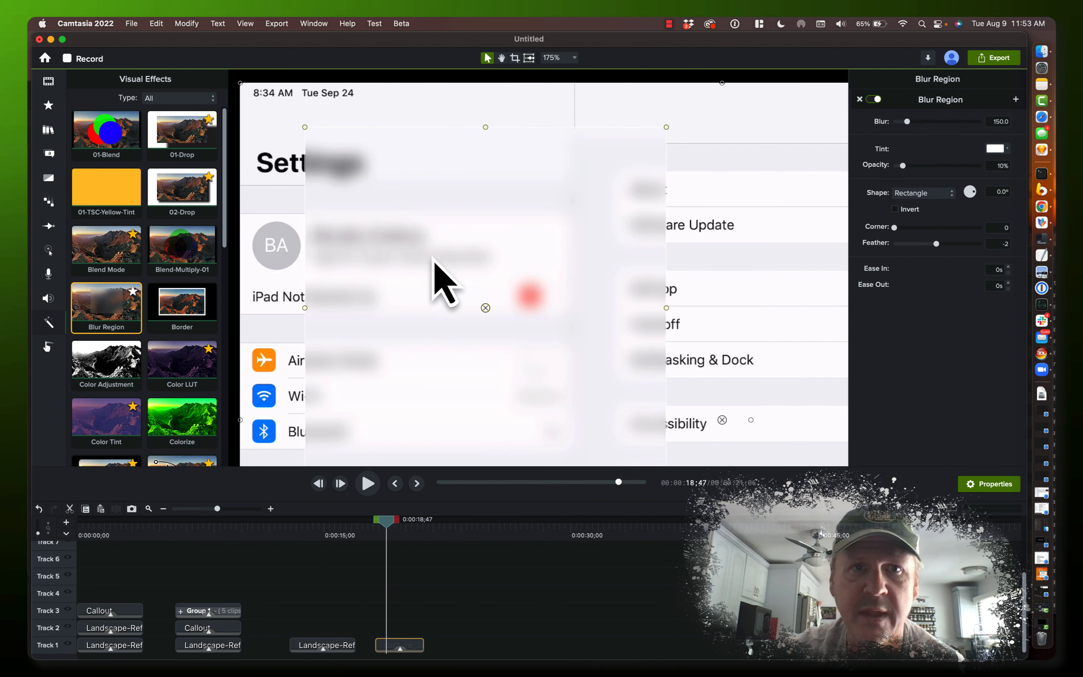
pyautogui.moveTo(306, 129); pyautogui.dragTo(309, 223)
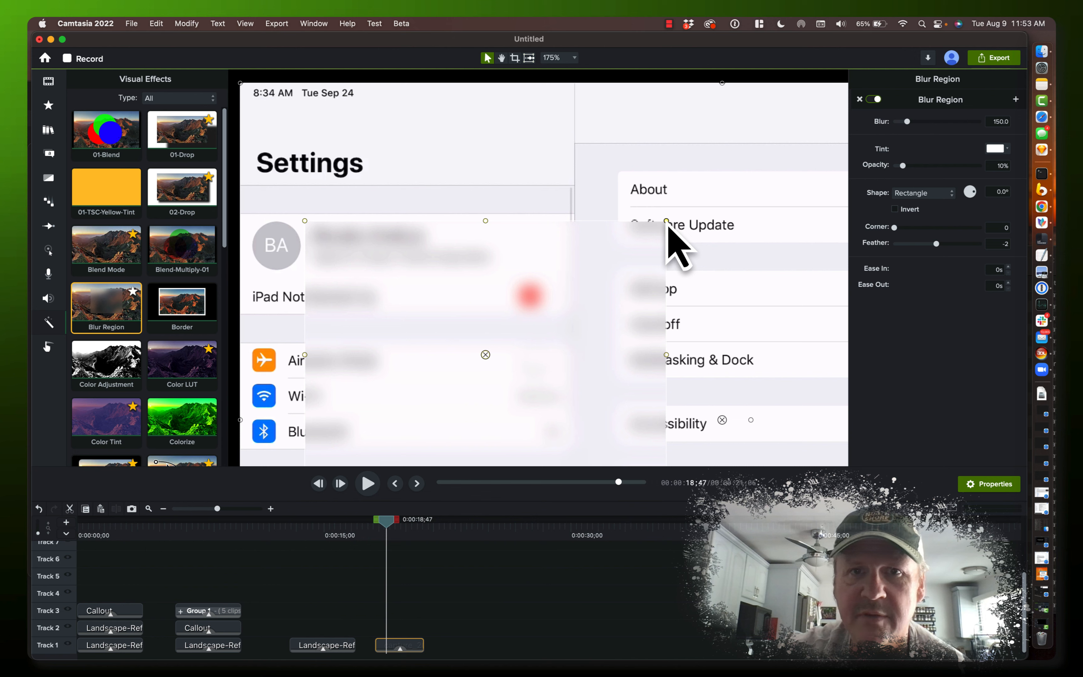
pyautogui.moveTo(666, 221); pyautogui.dragTo(452, 223)
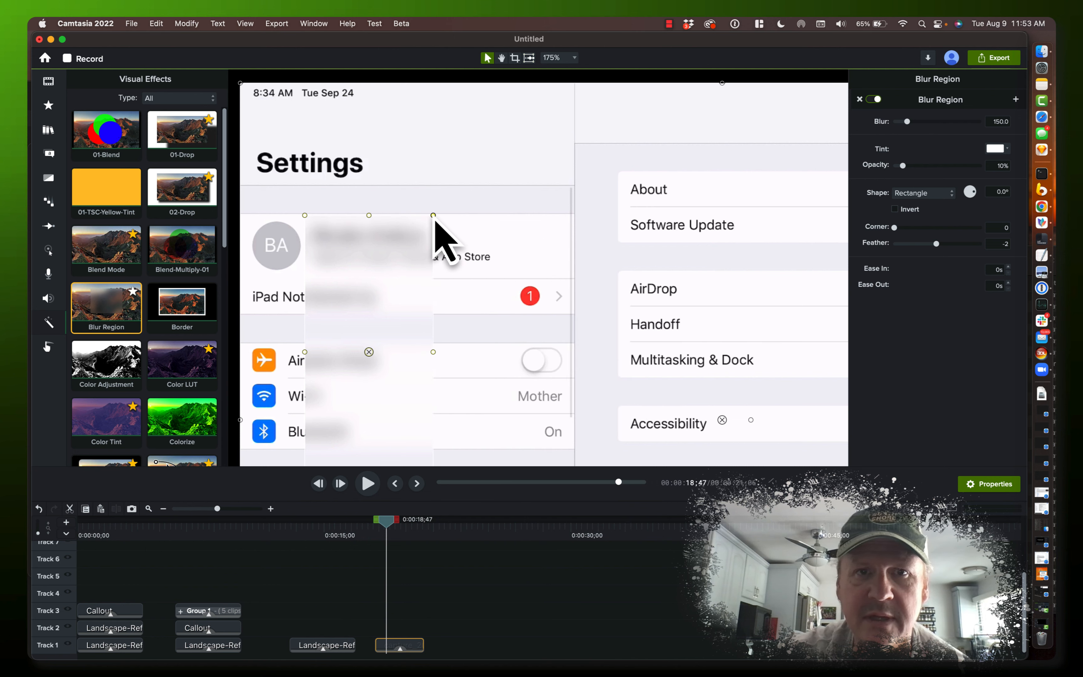
# Shorten the blur region from below so it covers only the account name, leaving the Apple ID line clear.
pyautogui.scroll(-5, 454, 343)
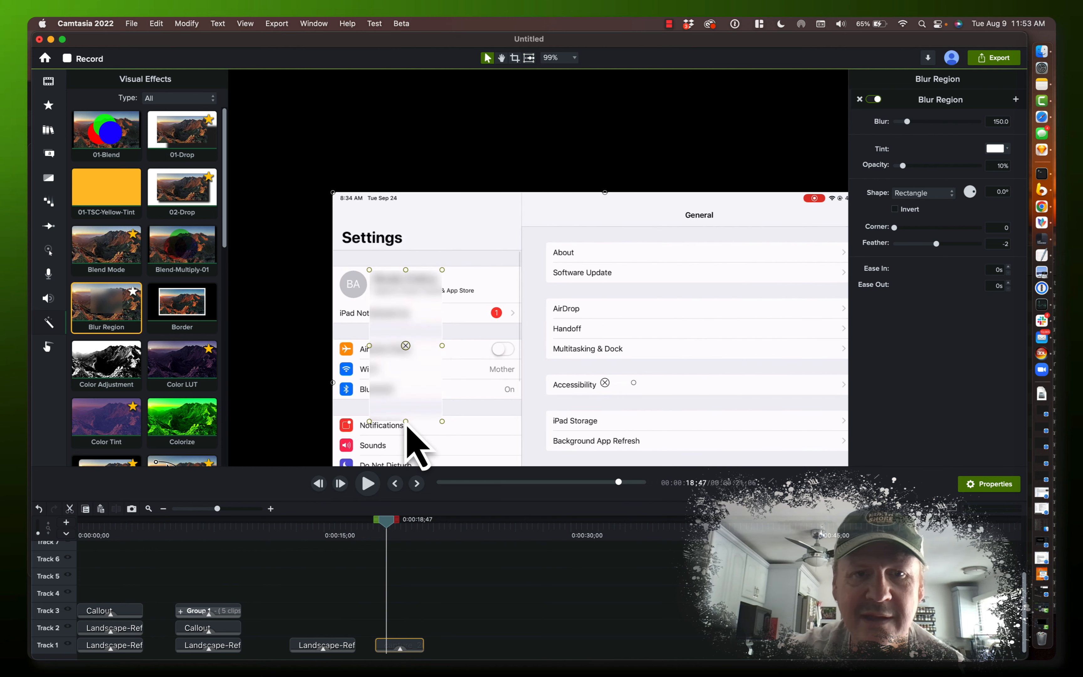
pyautogui.moveTo(406, 423); pyautogui.dragTo(408, 290)
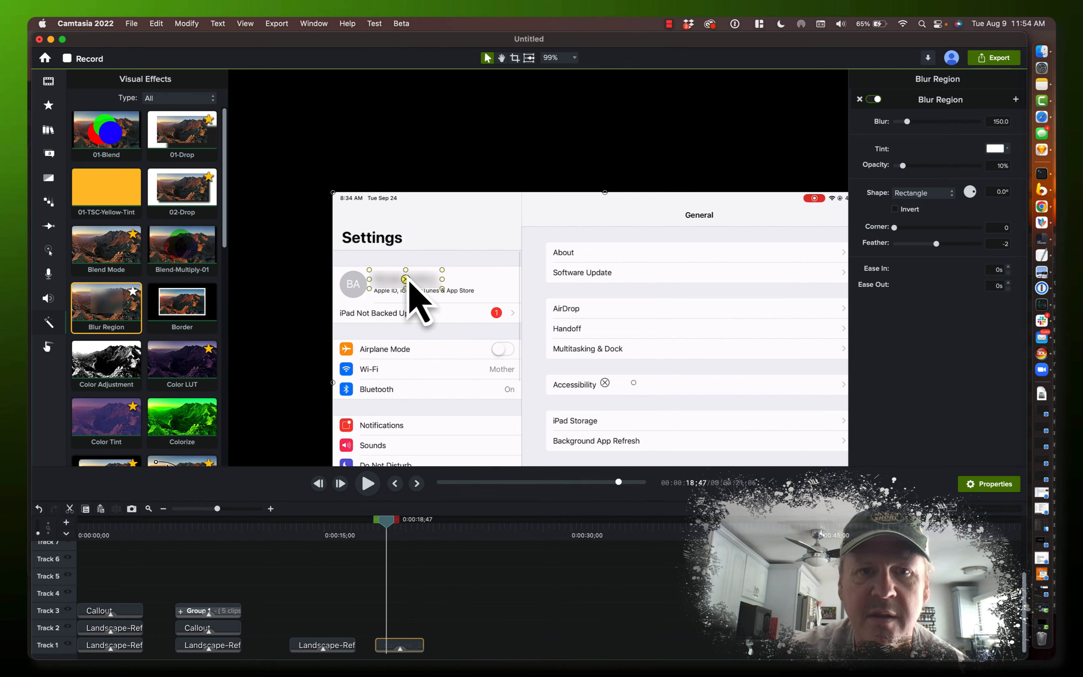
pyautogui.scroll(6, 409, 293)
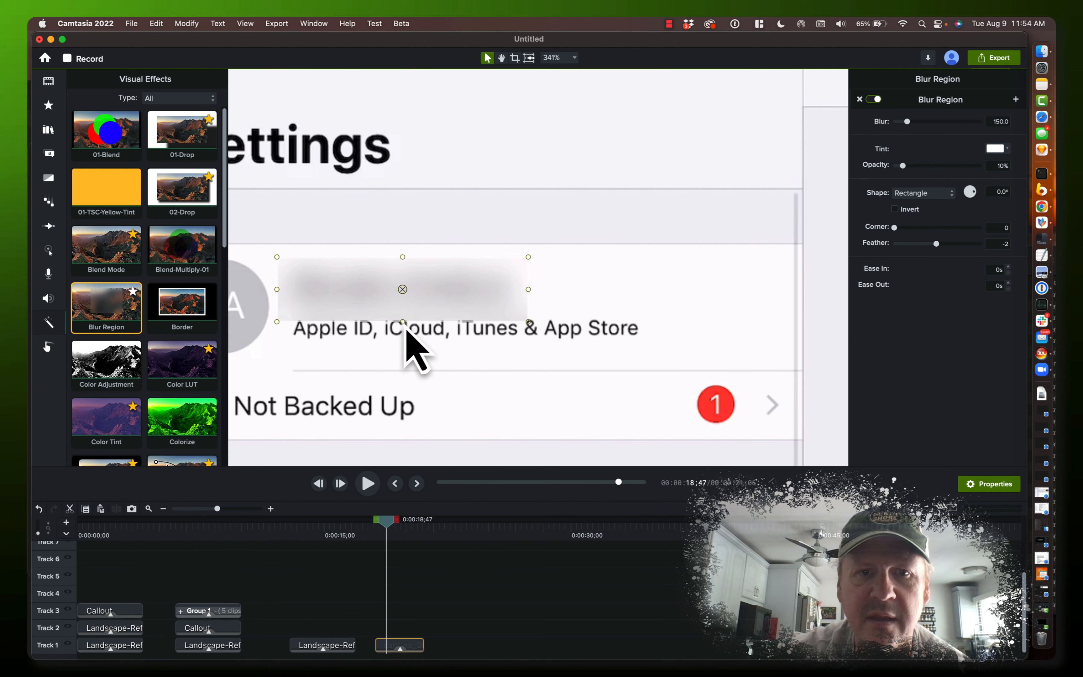
pyautogui.moveTo(403, 323); pyautogui.dragTo(404, 314)
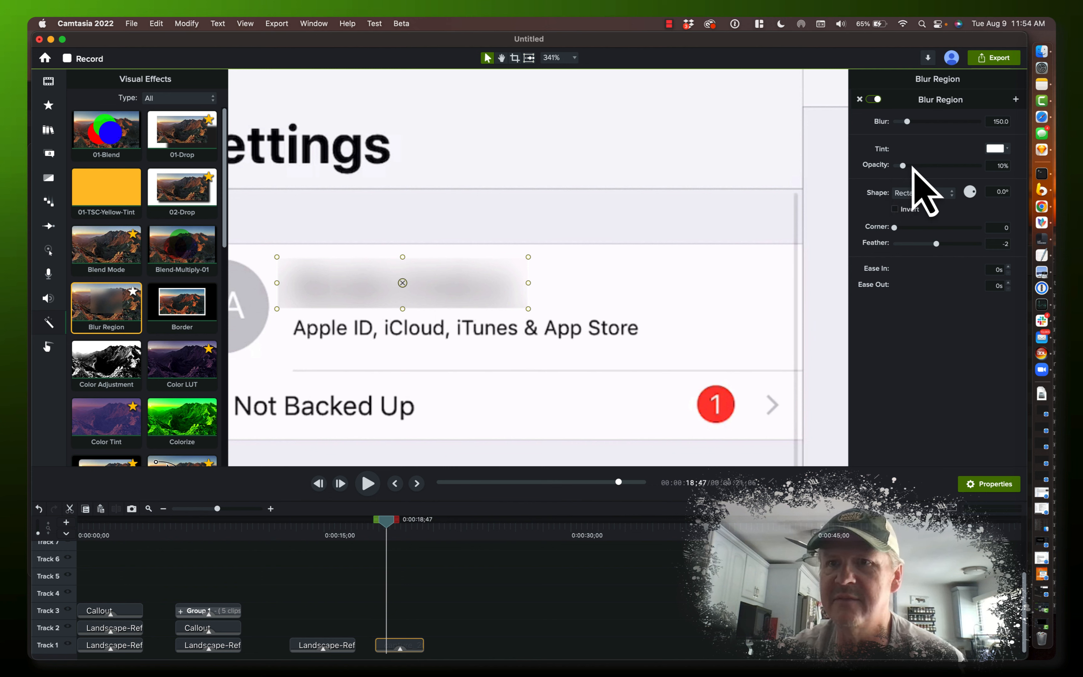
# Set the region's blur to 1000, tint it green at 12% opacity, and round its corners to 25.
pyautogui.moveTo(907, 122); pyautogui.dragTo(981, 122)
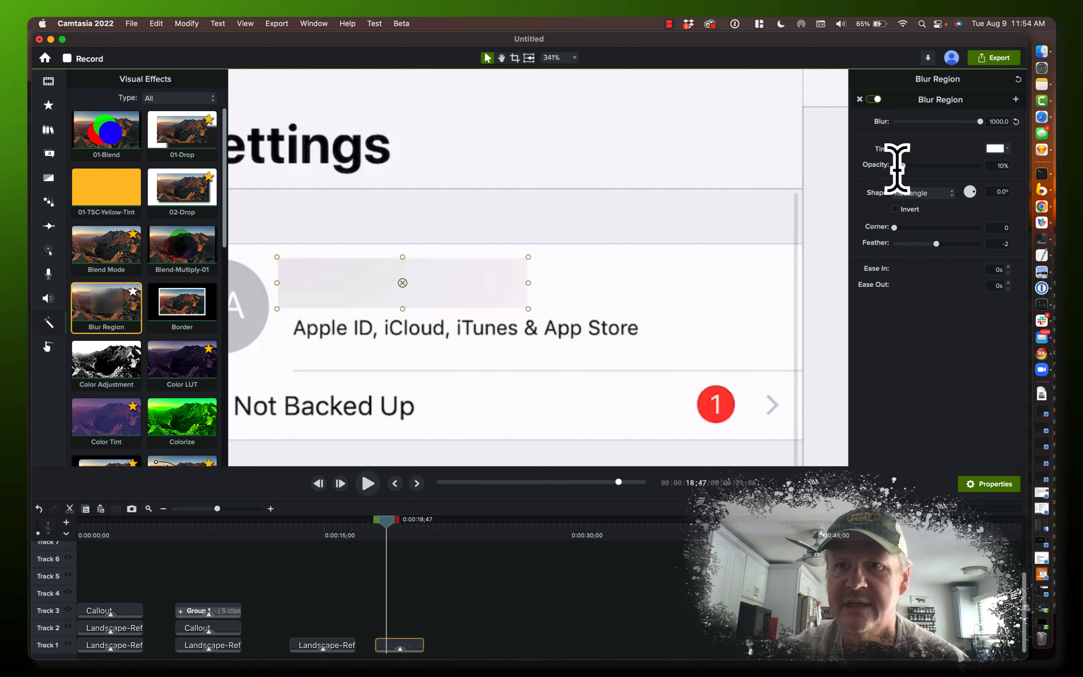
pyautogui.moveTo(904, 165)
pyautogui.mouseDown()
pyautogui.moveTo(967, 168)
pyautogui.moveTo(902, 169)
pyautogui.mouseUp()
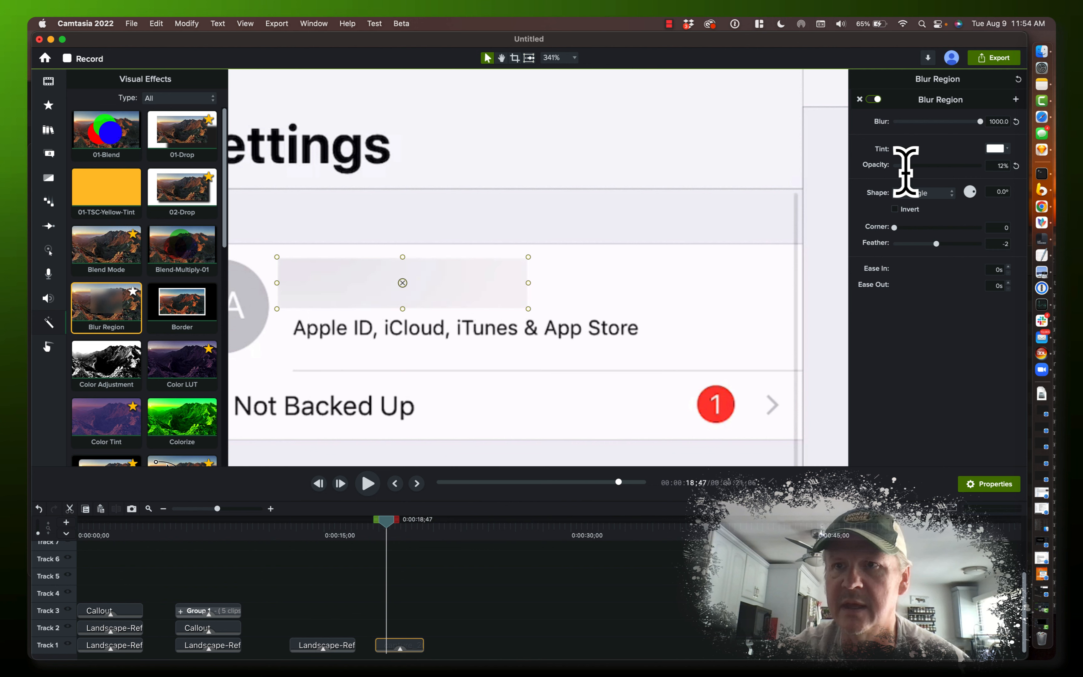
pyautogui.click(995, 149)
pyautogui.click(968, 190)
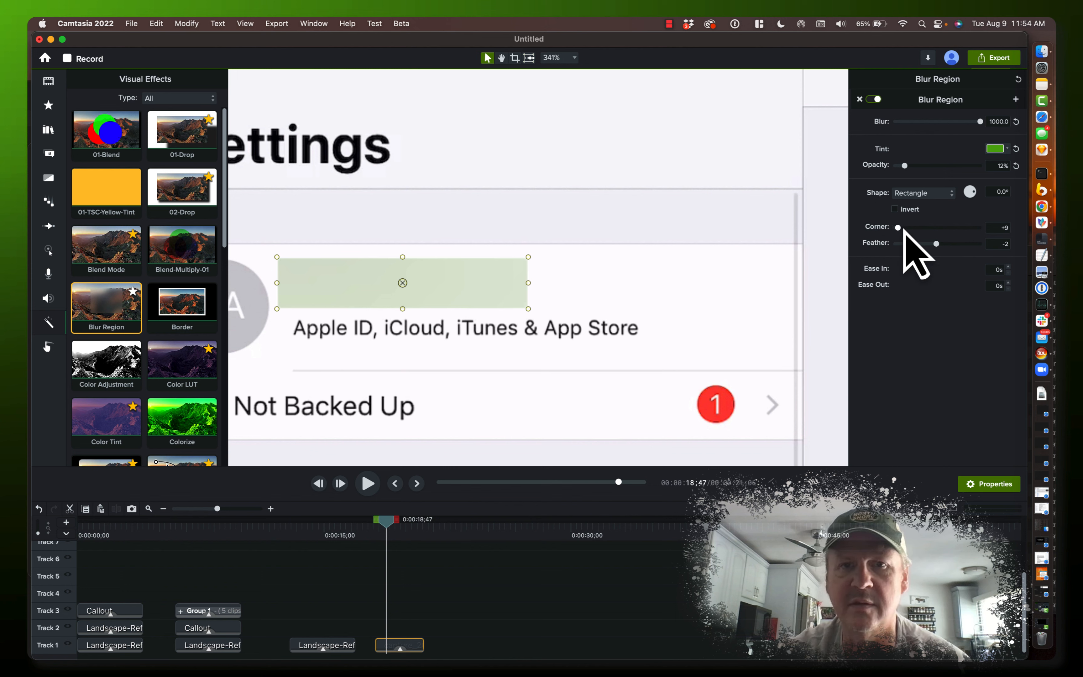
pyautogui.moveTo(895, 227); pyautogui.dragTo(906, 228)
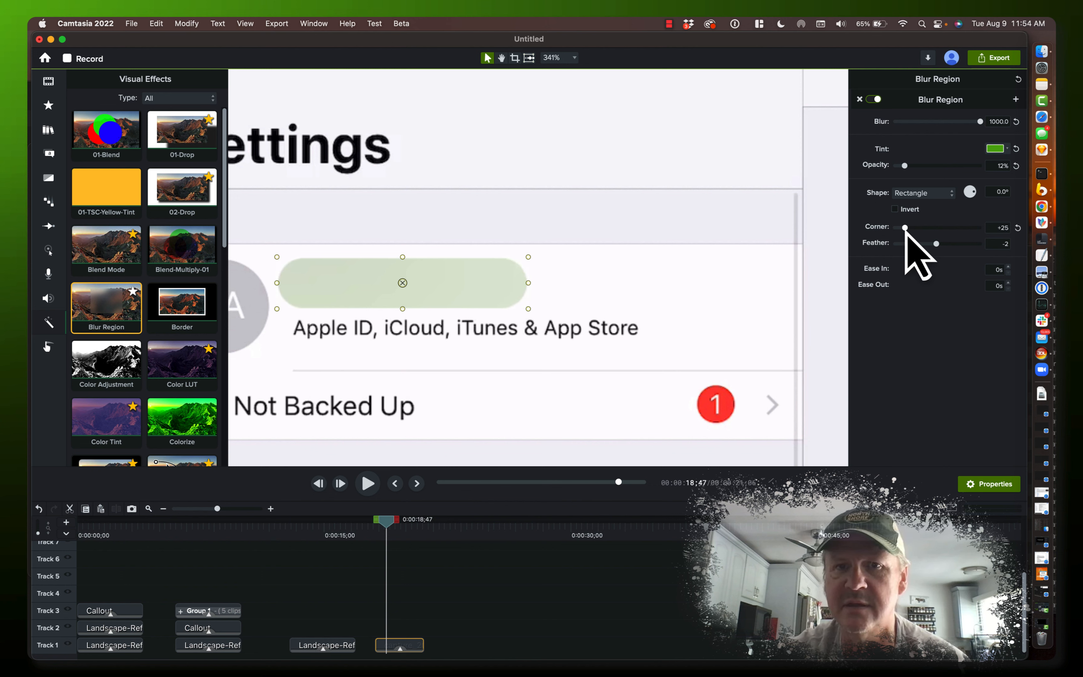
# Change the blur region's tint to white (#FFFFFF) and set its feather to 12.
pyautogui.click(996, 149)
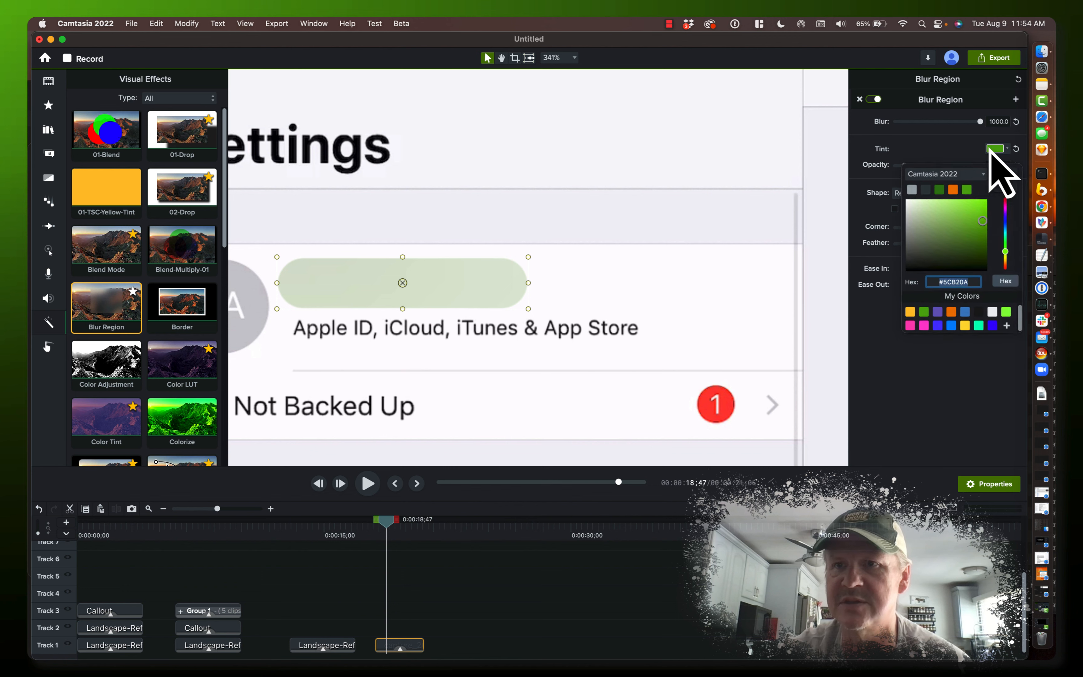
pyautogui.moveTo(909, 216); pyautogui.dragTo(896, 193)
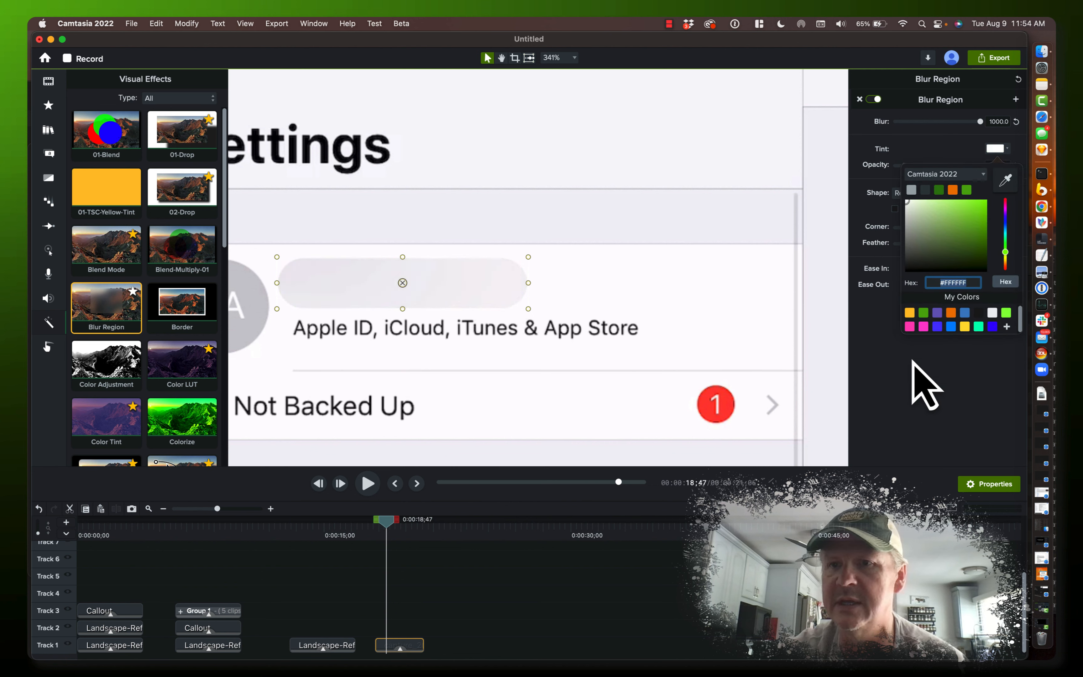
pyautogui.click(918, 423)
pyautogui.moveTo(935, 244); pyautogui.dragTo(943, 243)
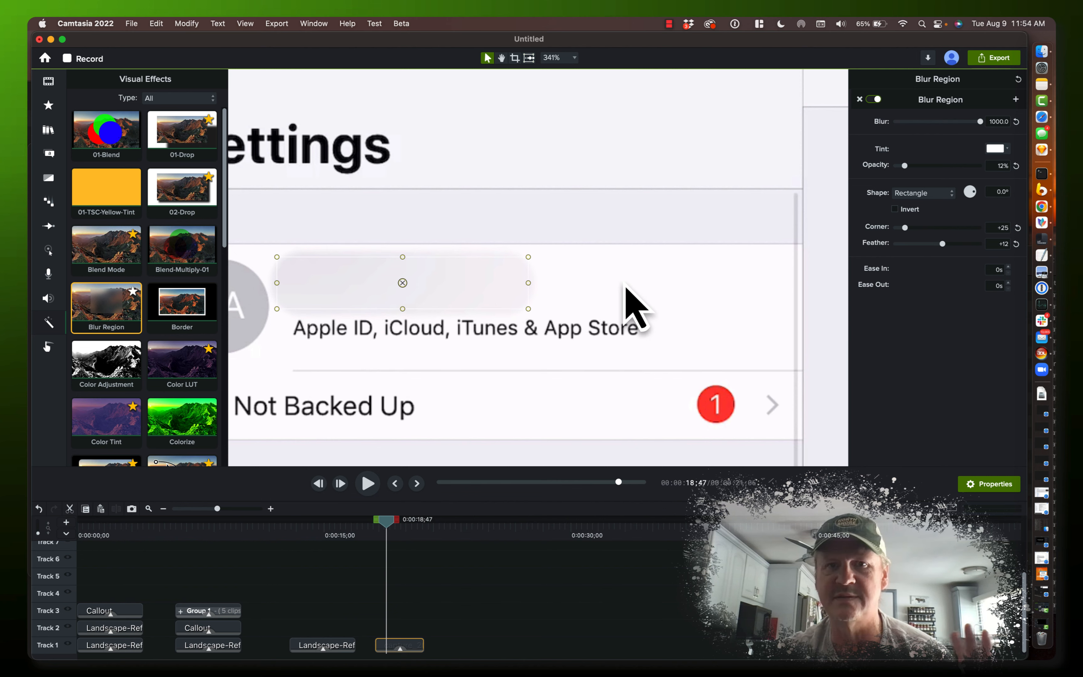
# Move the iPad settings clip on the canvas to about X -605.7, Y 19.8.
pyautogui.scroll(-3, 703, 278)
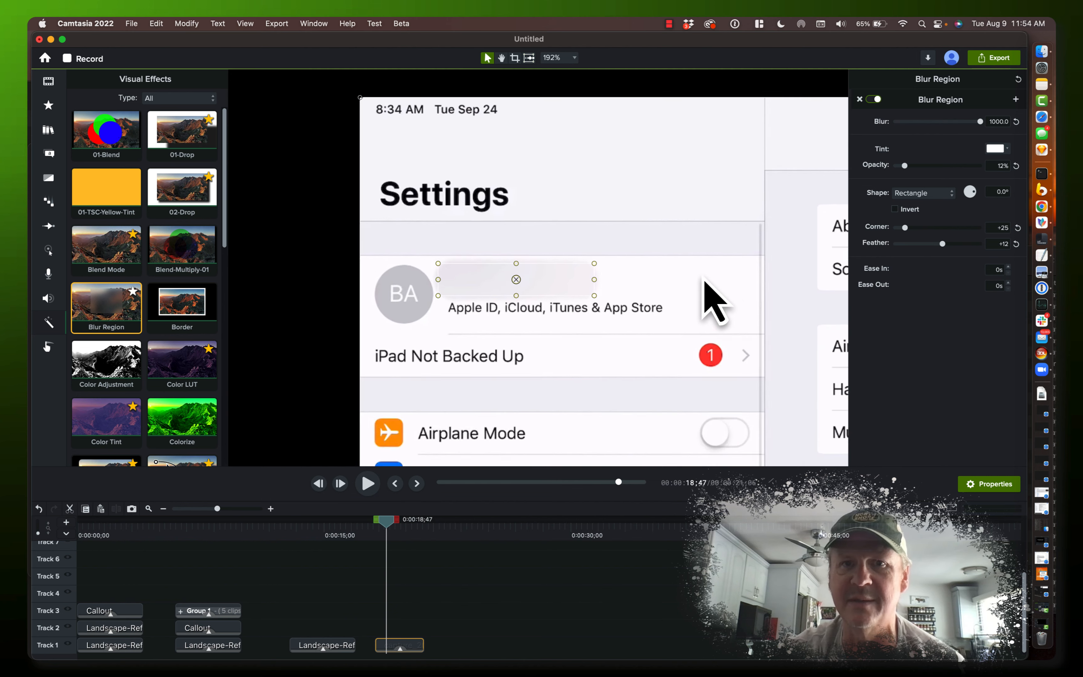
pyautogui.scroll(-1, 704, 279)
pyautogui.moveTo(760, 211); pyautogui.dragTo(680, 174)
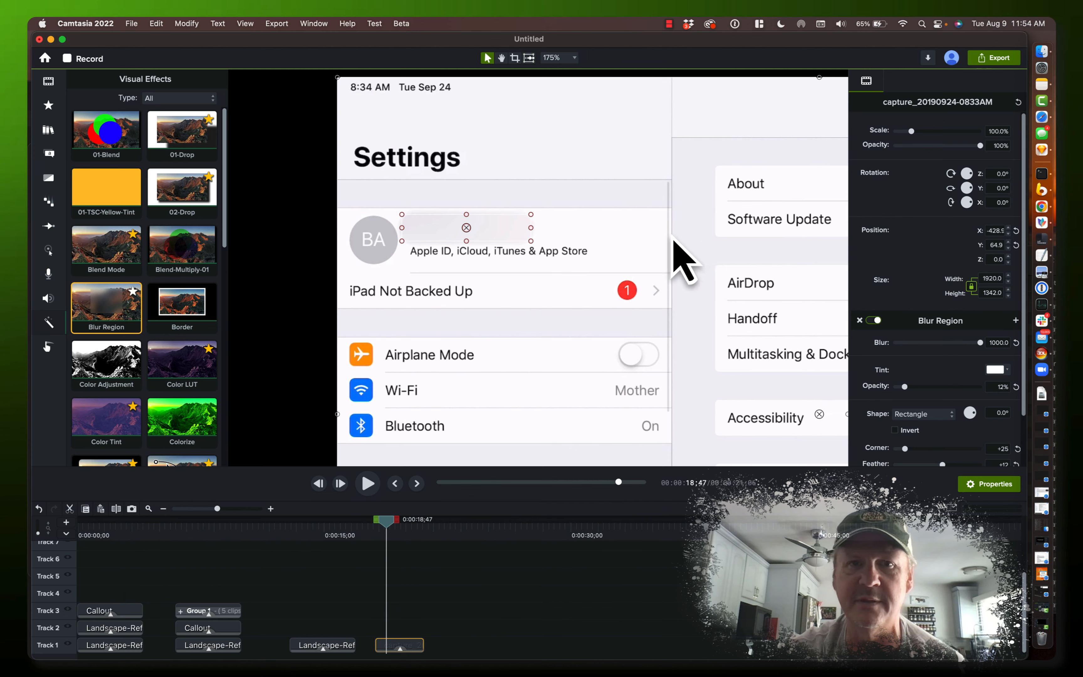
pyautogui.moveTo(696, 237); pyautogui.dragTo(605, 257)
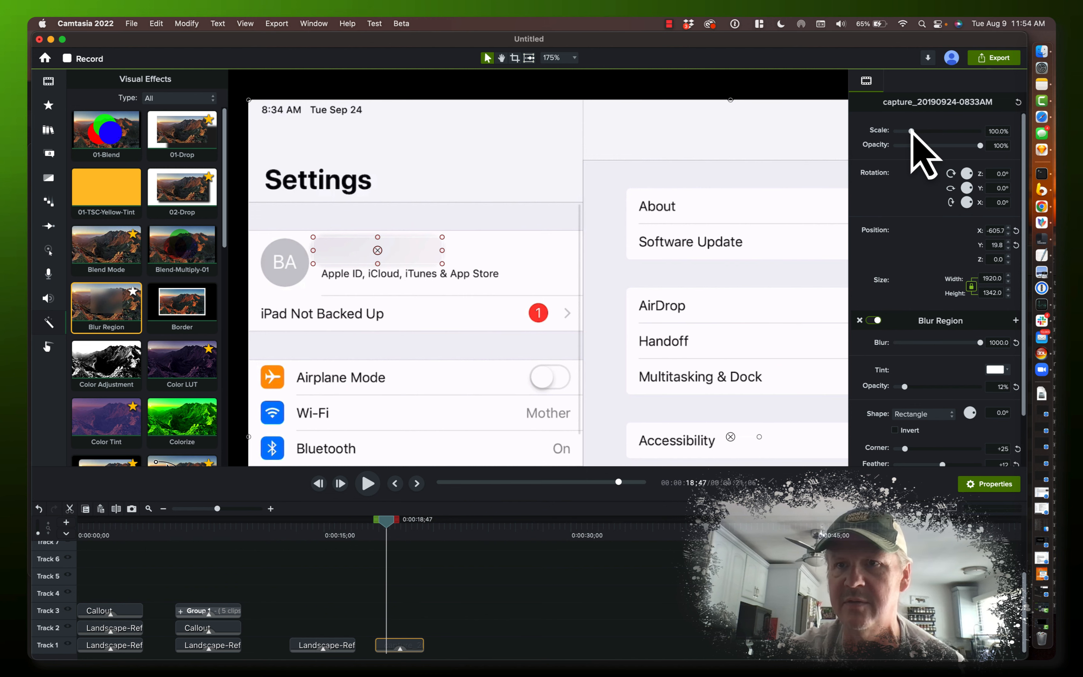
# Scale the iPad settings clip to 206.9%, move it to about X 140.3, Y -246, and rotate it 11.1° around Z.
pyautogui.moveTo(912, 131); pyautogui.dragTo(930, 131)
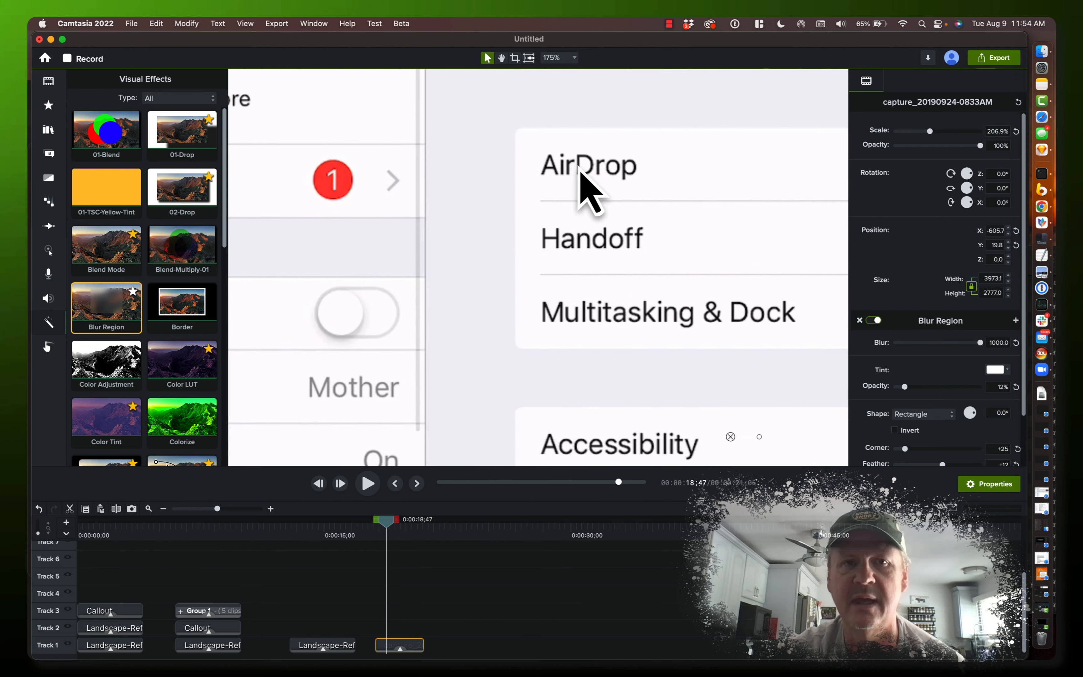
pyautogui.moveTo(582, 179); pyautogui.dragTo(864, 302)
pyautogui.moveTo(575, 242); pyautogui.dragTo(657, 255)
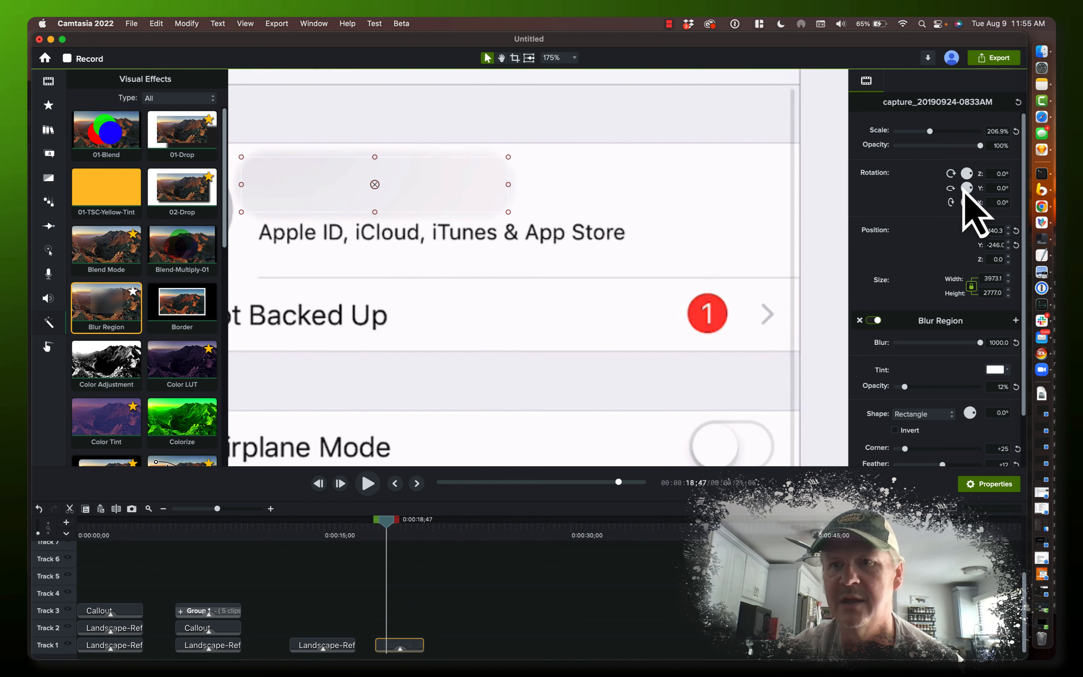
pyautogui.moveTo(972, 175); pyautogui.dragTo(974, 177)
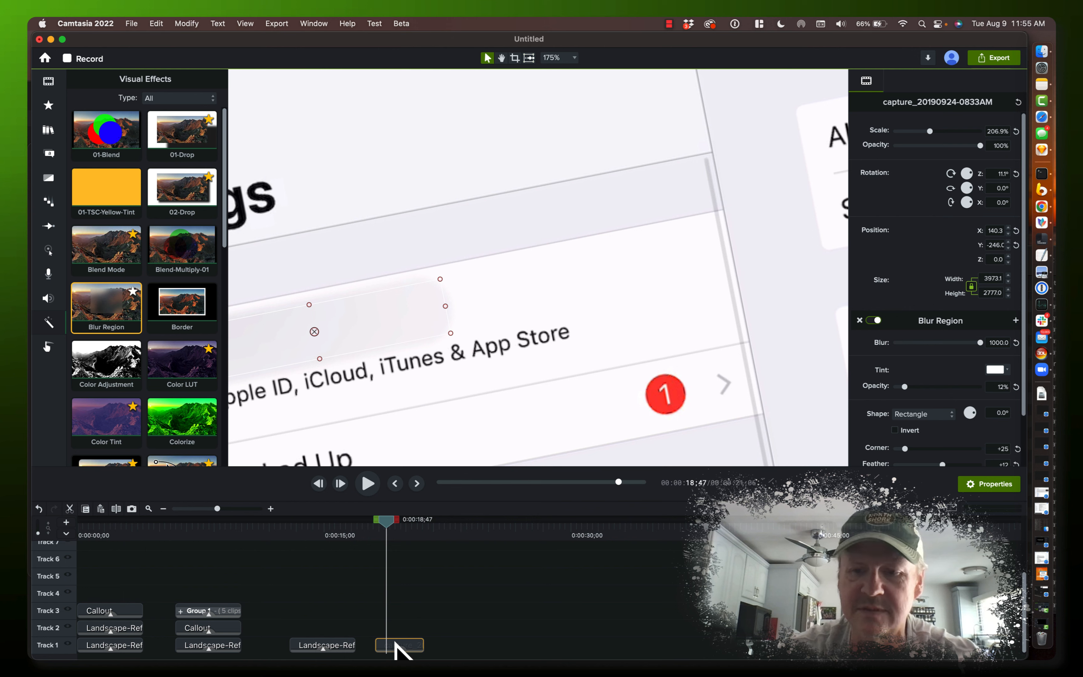
# Delete the iPad settings clip and show the frame at 0:00:15;34 with the canvas fitted to view.
pyautogui.press('Delete')
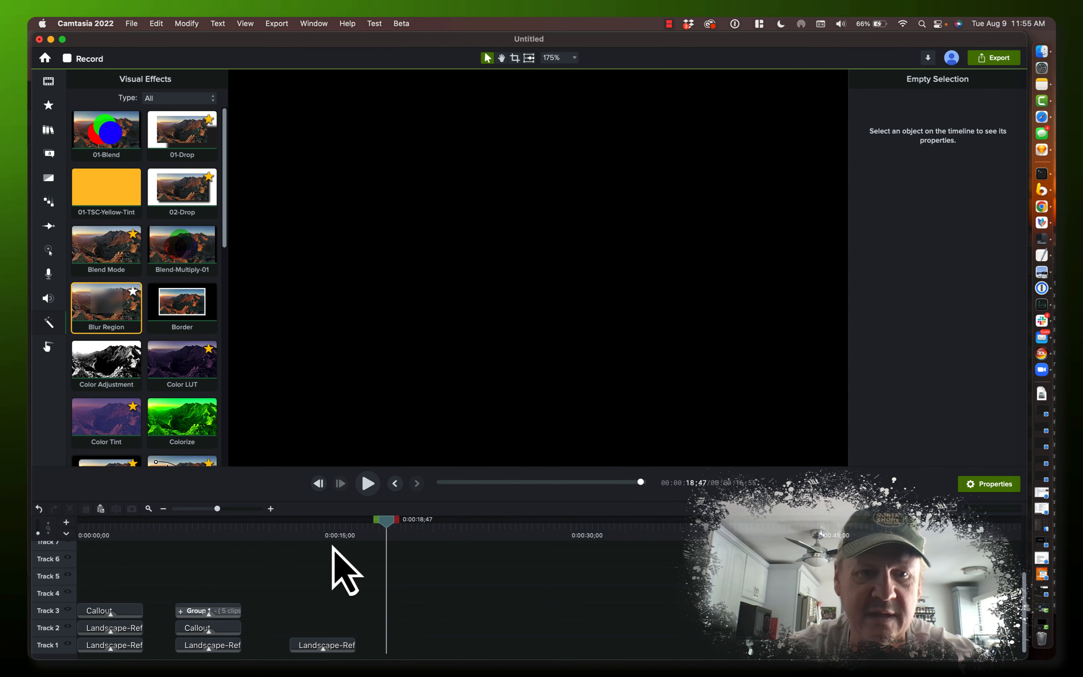
pyautogui.click(334, 534)
pyautogui.press('super+0')
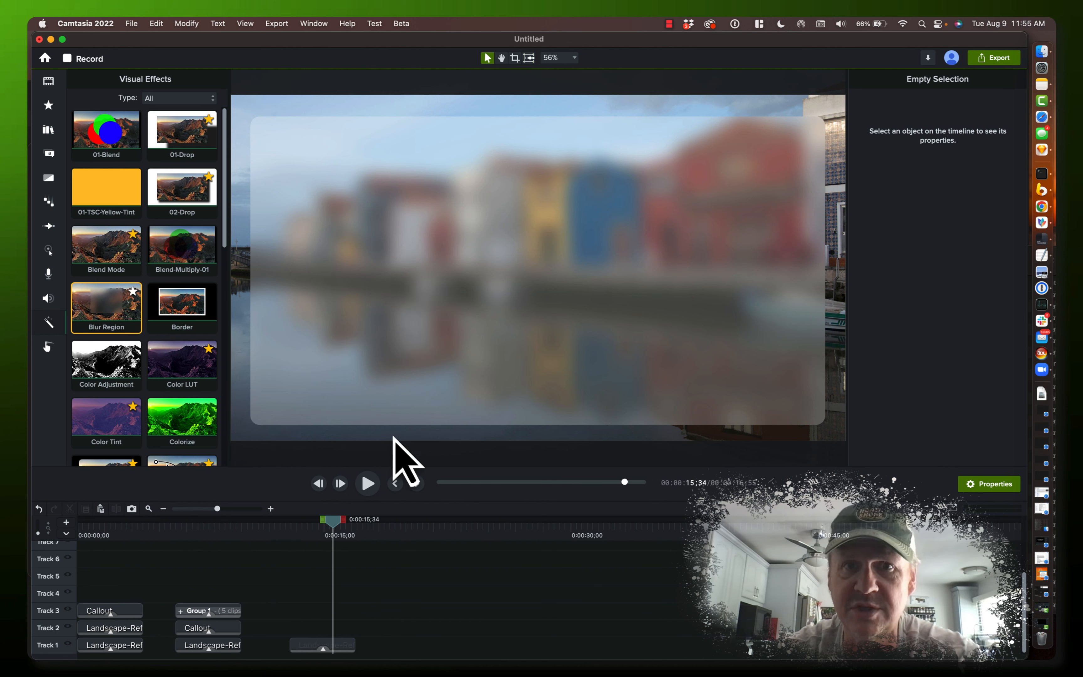
# Set the Blur Region tint opacity of the last Landscape-Reflection clip to 41% and review its effect settings.
pyautogui.click(507, 282)
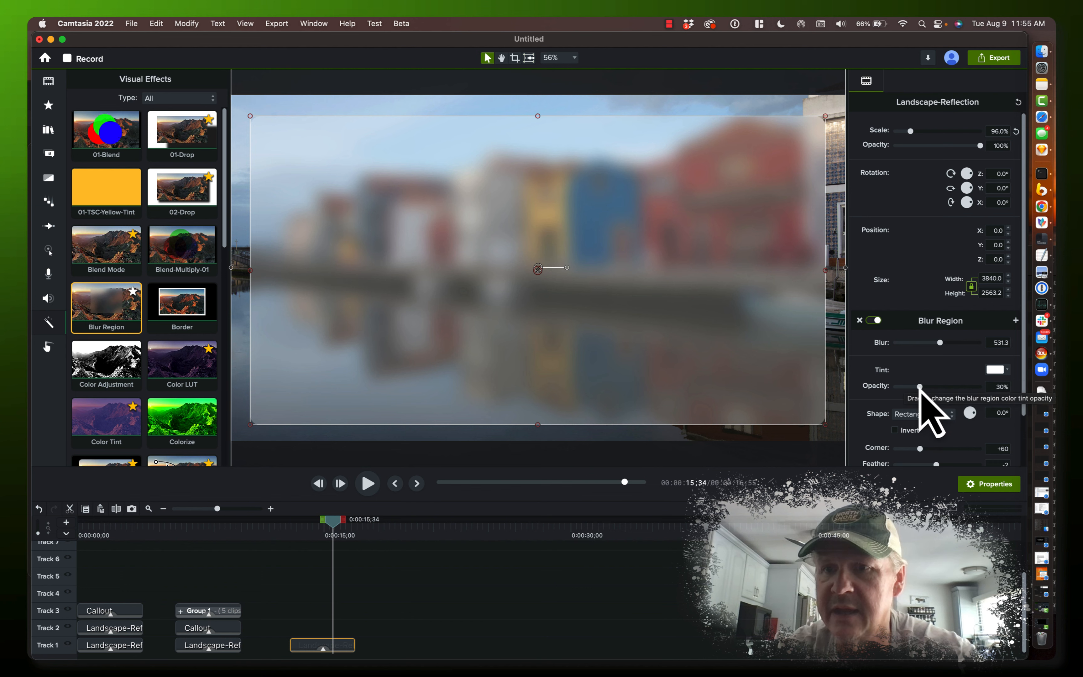
pyautogui.moveTo(920, 386)
pyautogui.mouseDown()
pyautogui.moveTo(943, 387)
pyautogui.moveTo(929, 387)
pyautogui.mouseUp()
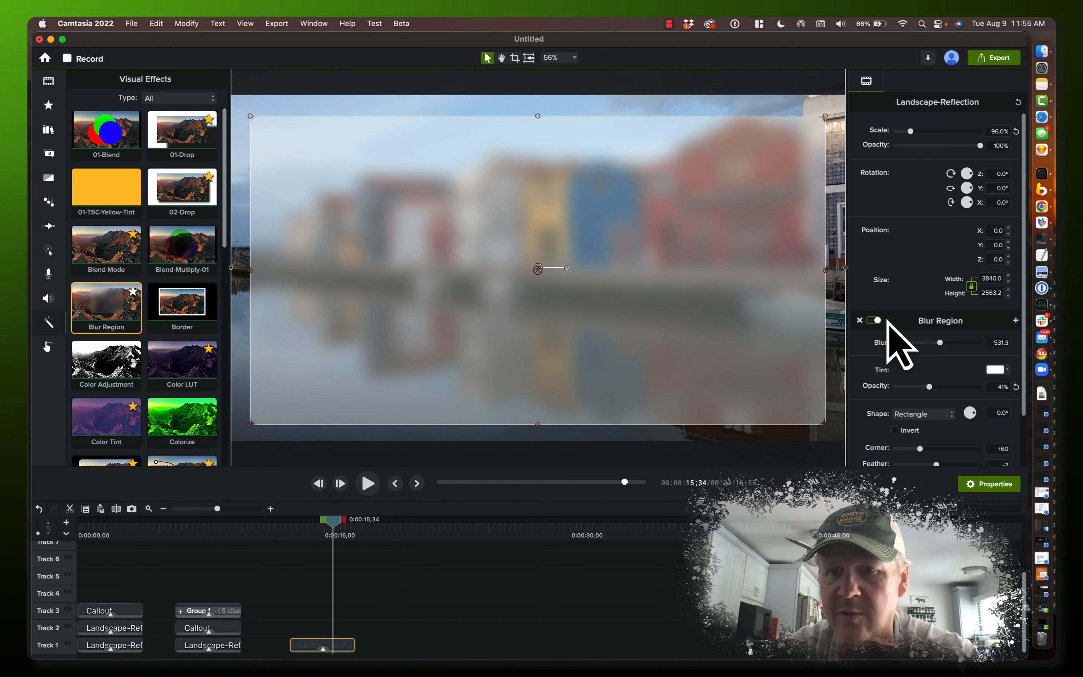
pyautogui.click(688, 586)
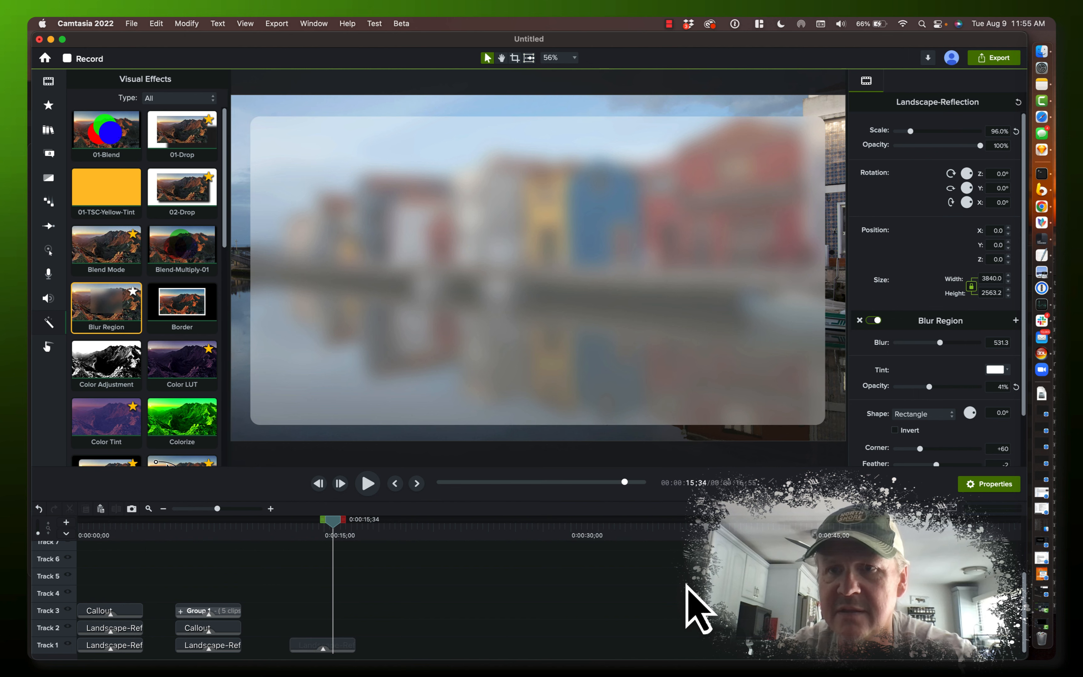
pyautogui.click(766, 391)
pyautogui.scroll(-2, 941, 441)
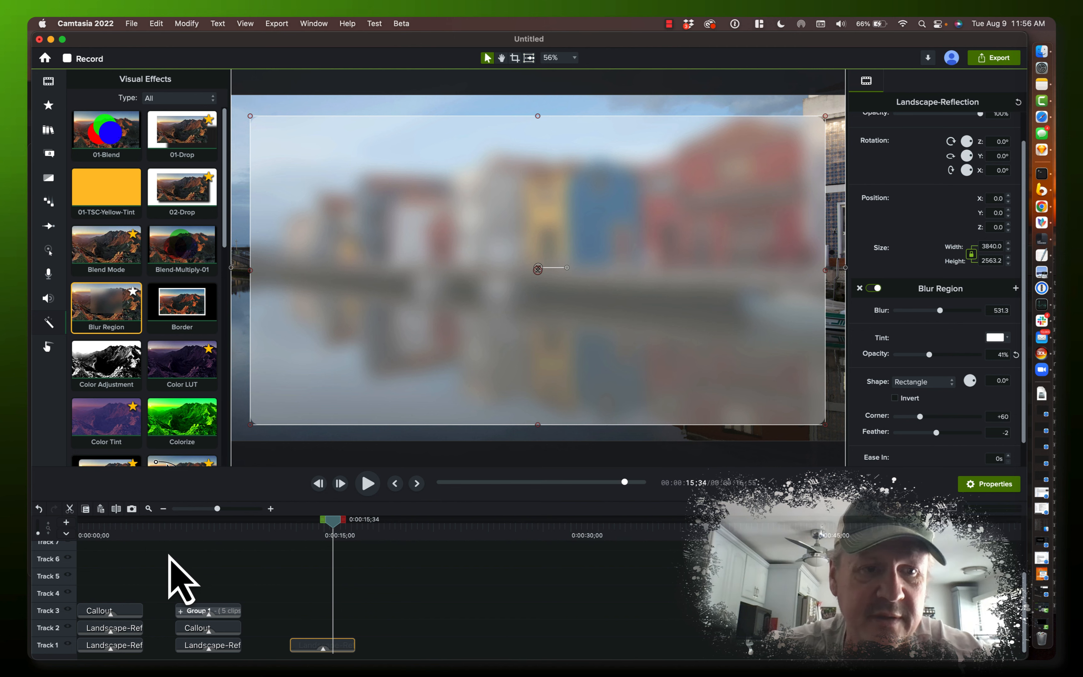
# Examine the title composition at 0:00:02;12, including the background clip's Color LUT settings and the effect on the callout.
pyautogui.click(113, 538)
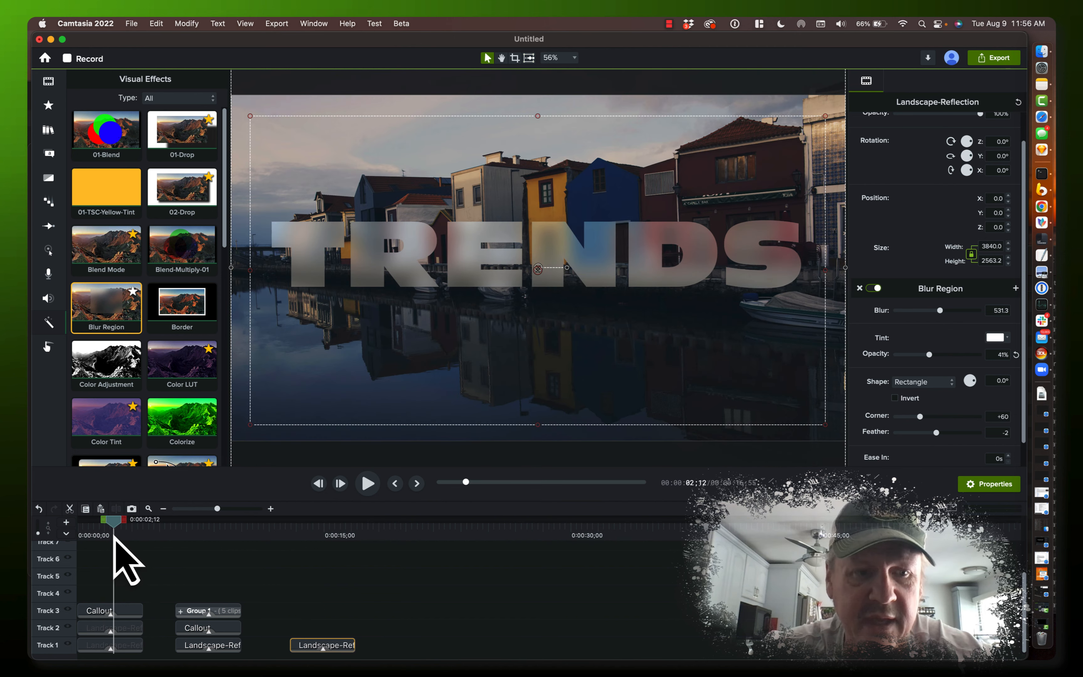
pyautogui.click(130, 646)
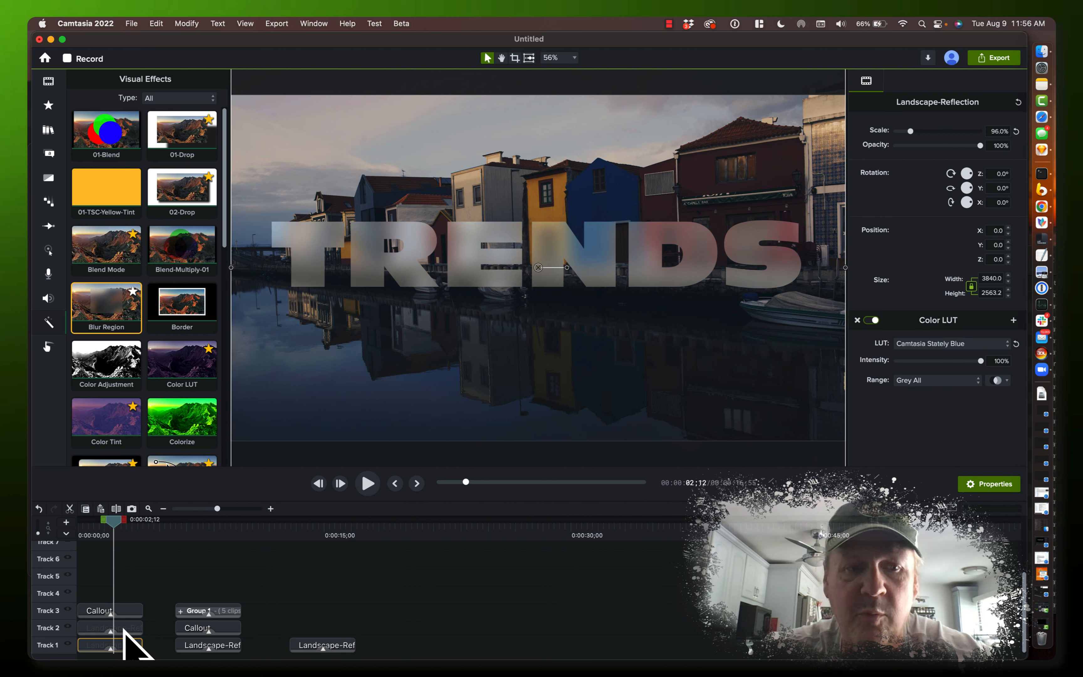
pyautogui.click(111, 614)
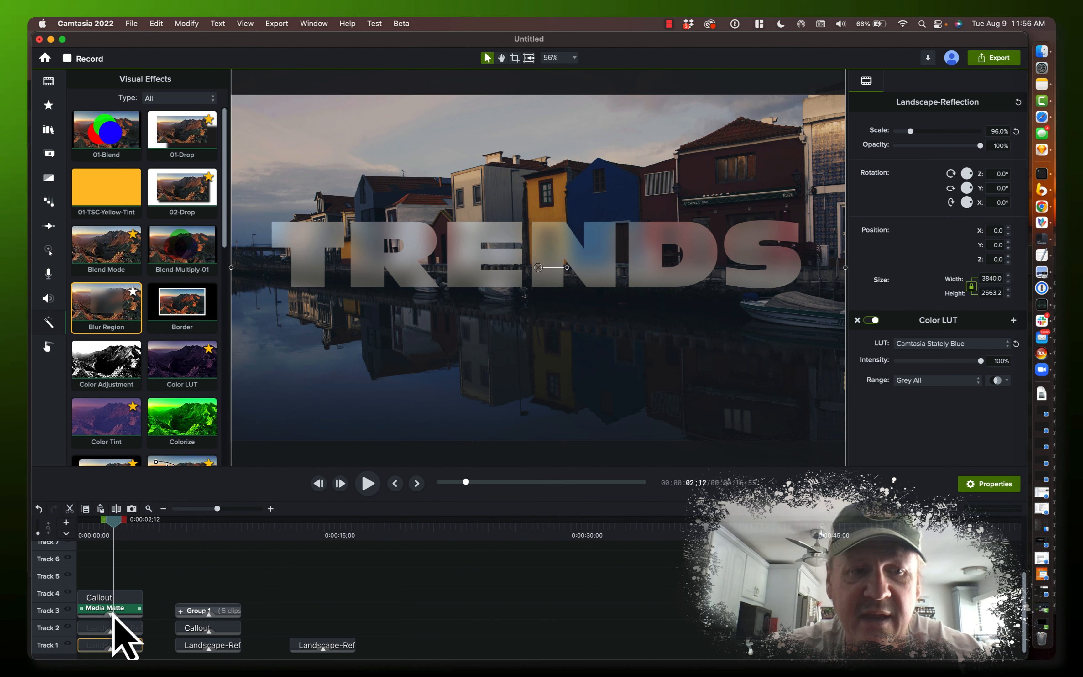
pyautogui.click(111, 614)
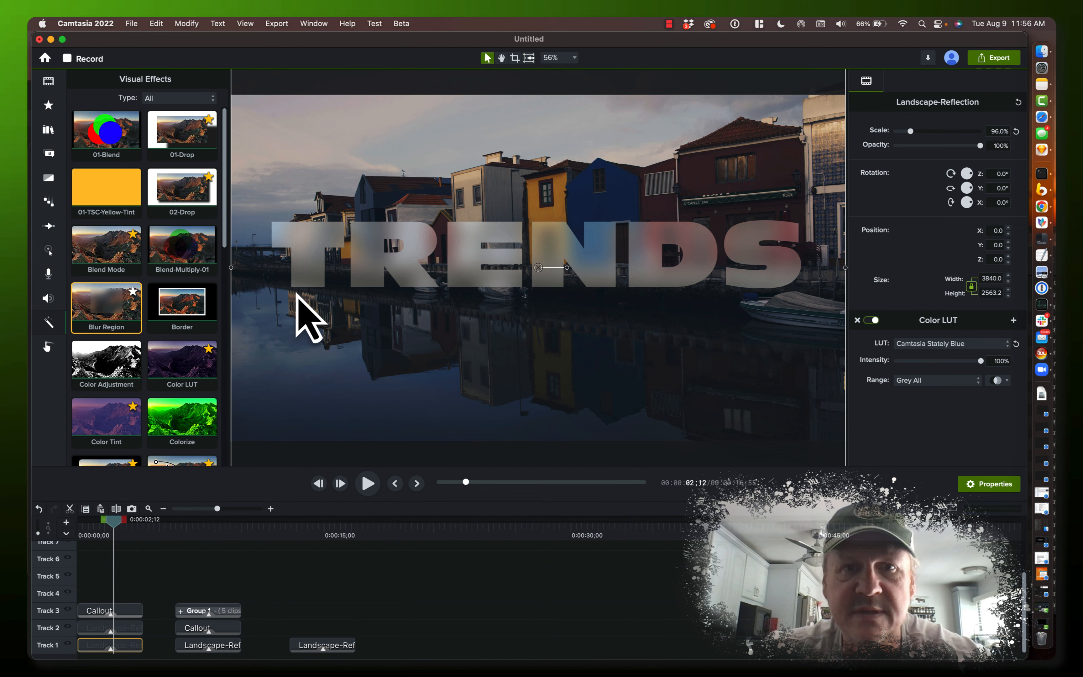
# Set the blur strength to 660.6 on the Landscape-Reflection background behind the bulleted text at 0:00:08;15.
pyautogui.click(206, 532)
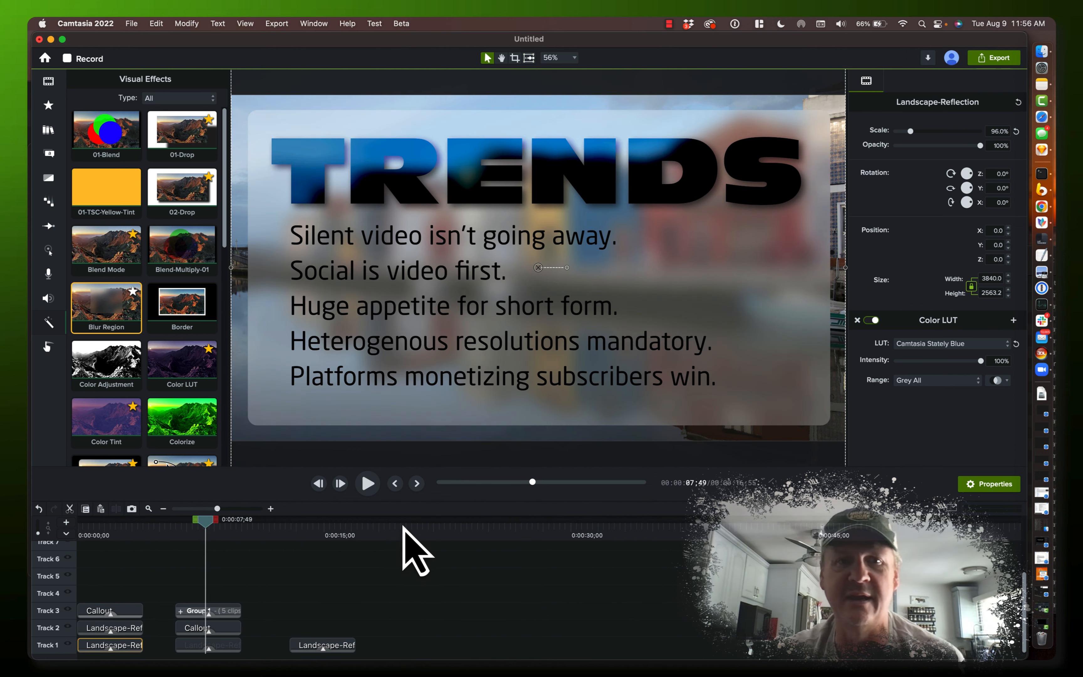
pyautogui.click(334, 533)
pyautogui.click(213, 526)
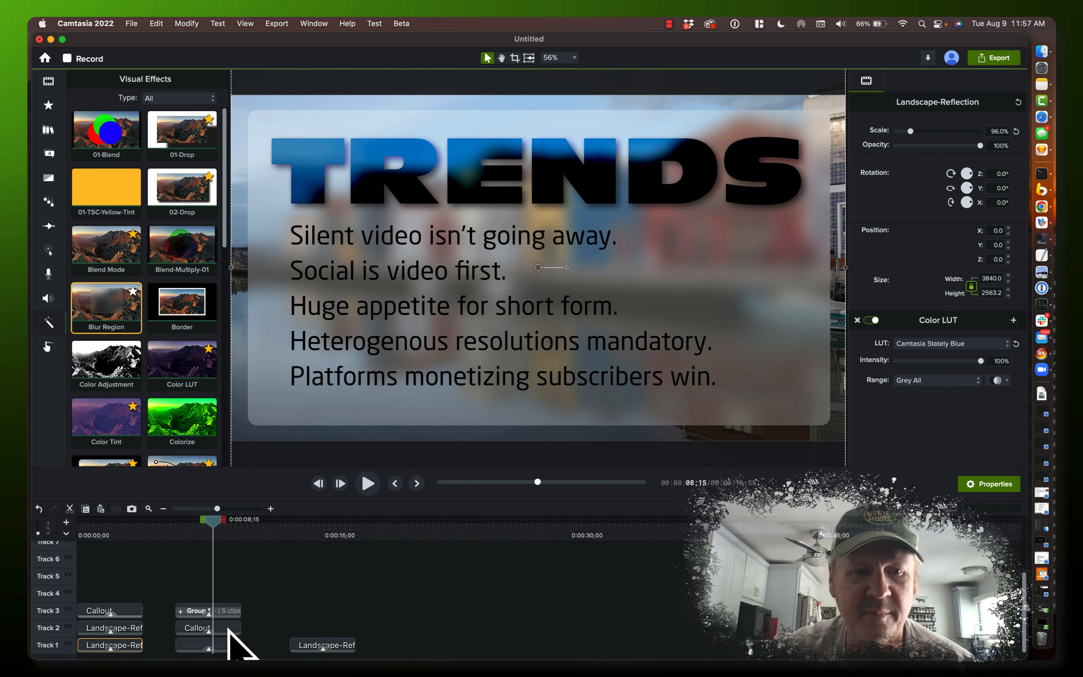
pyautogui.click(225, 643)
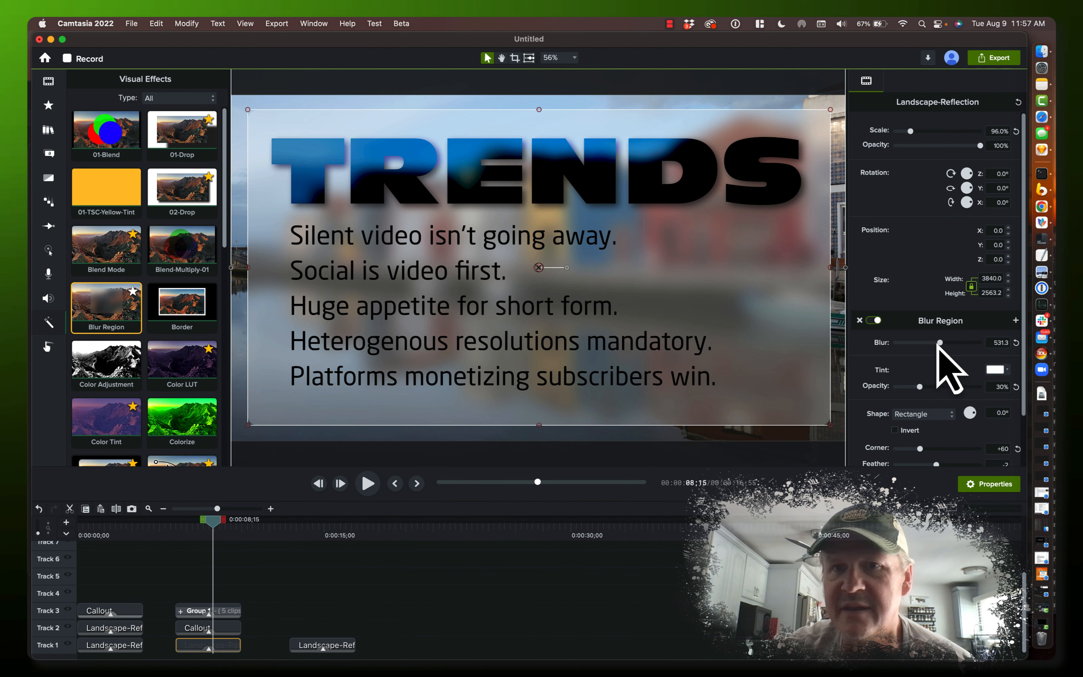
pyautogui.moveTo(940, 342)
pyautogui.mouseDown()
pyautogui.moveTo(924, 344)
pyautogui.moveTo(951, 343)
pyautogui.mouseUp()
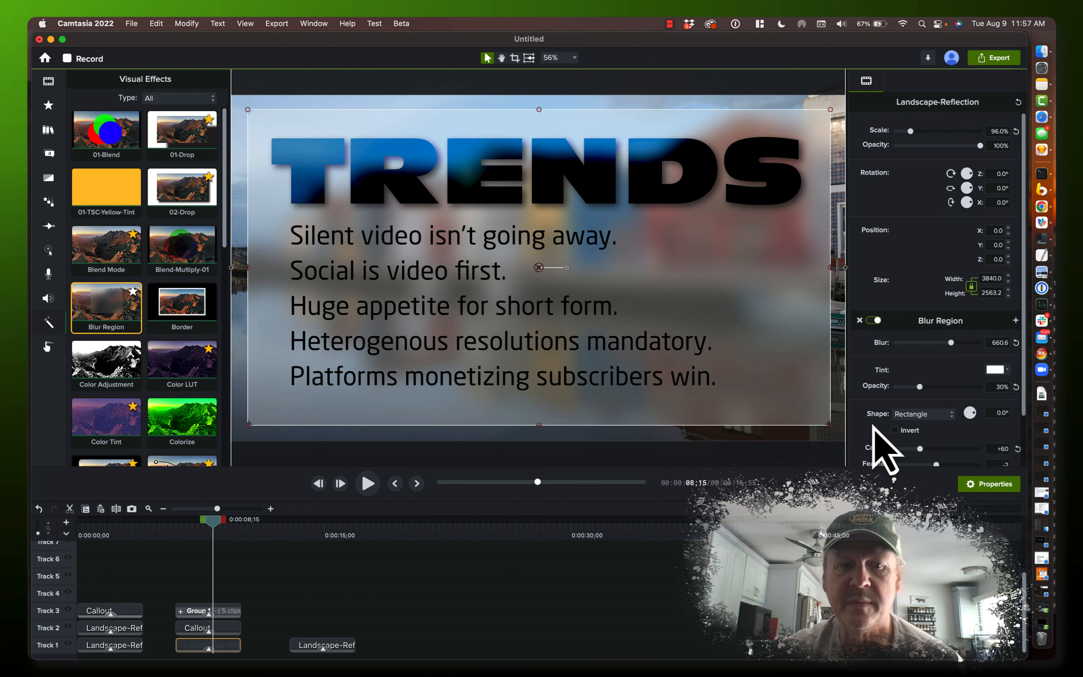
# Show the frame at 0:00:15;11 and set the Blur Region tint of the last Landscape-Reflection clip to black (#000000).
pyautogui.click(328, 535)
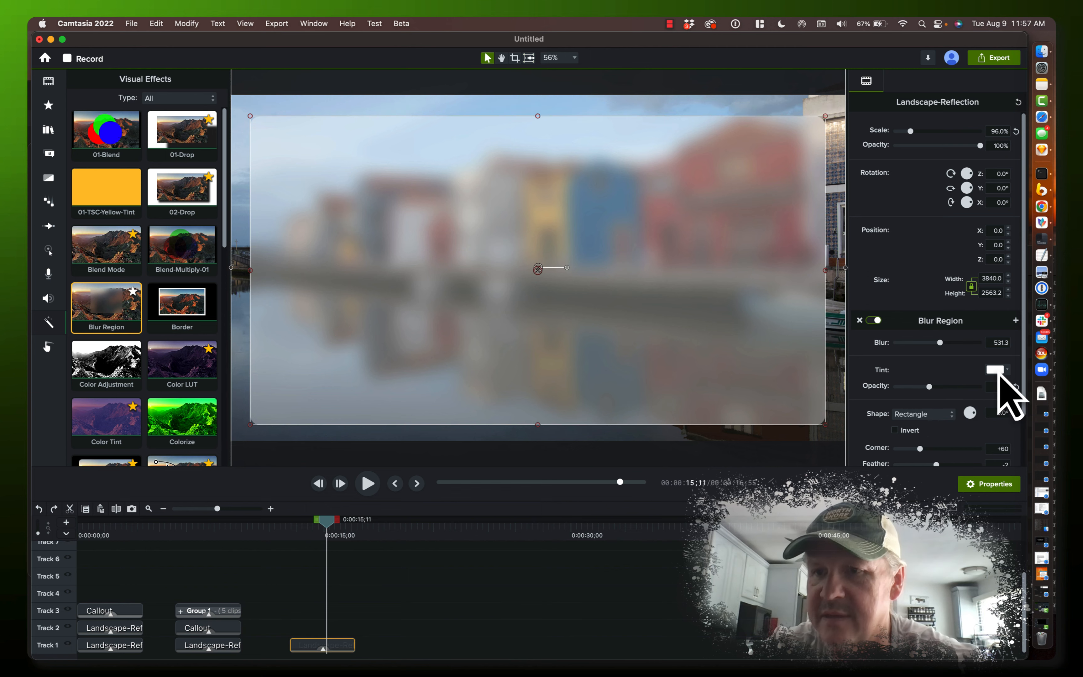
pyautogui.click(999, 371)
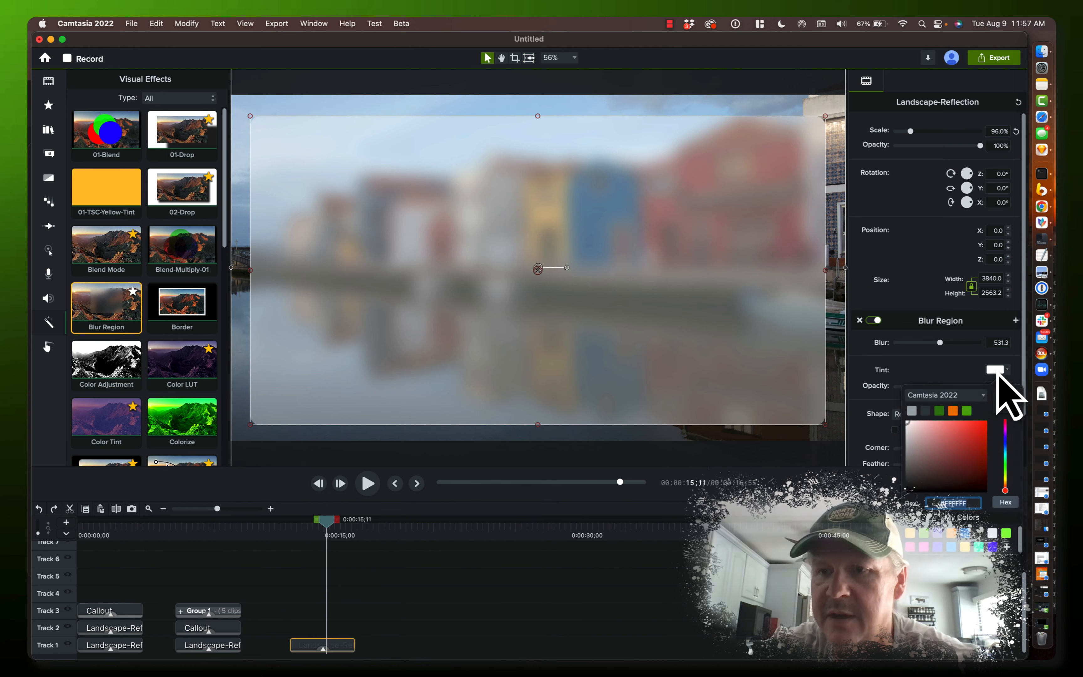
pyautogui.moveTo(921, 443); pyautogui.dragTo(897, 513)
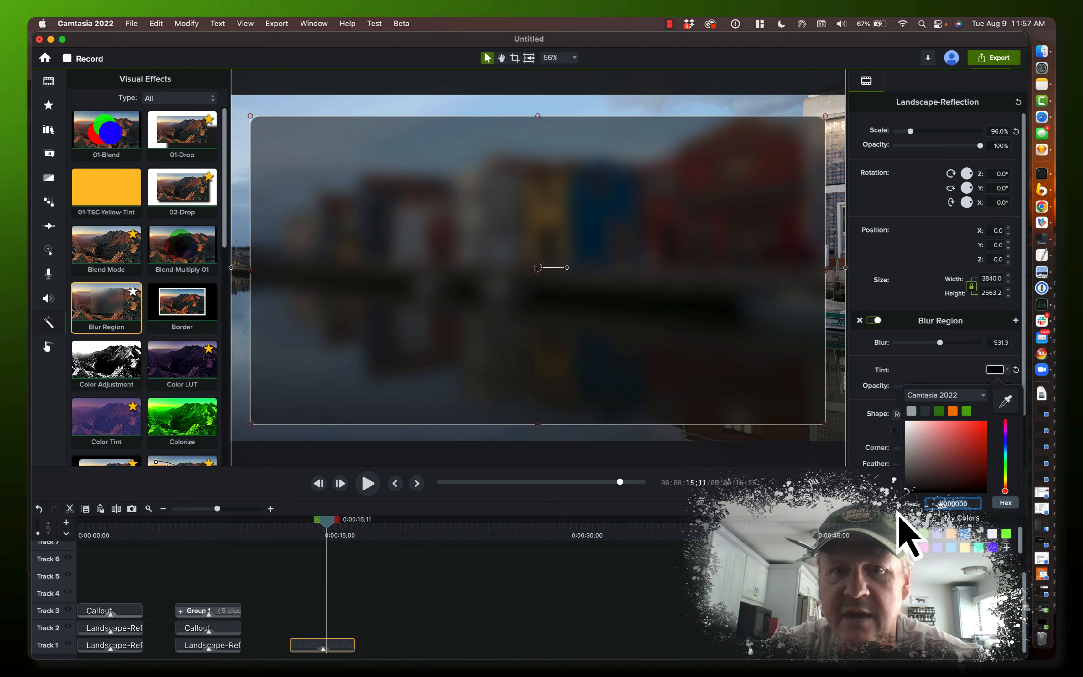
pyautogui.click(615, 640)
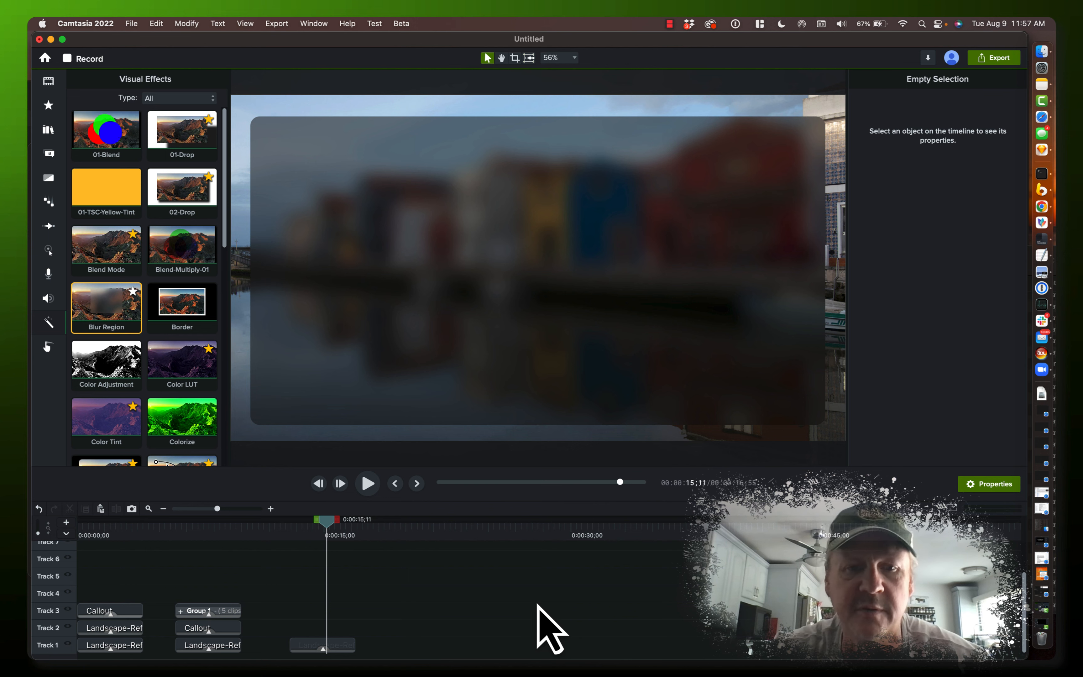
# Try dark red and bright pink Blur Region tints on the last Landscape-Reflection clip, settling on muted pink #D0A0C5, and deselect the clip.
pyautogui.click(339, 643)
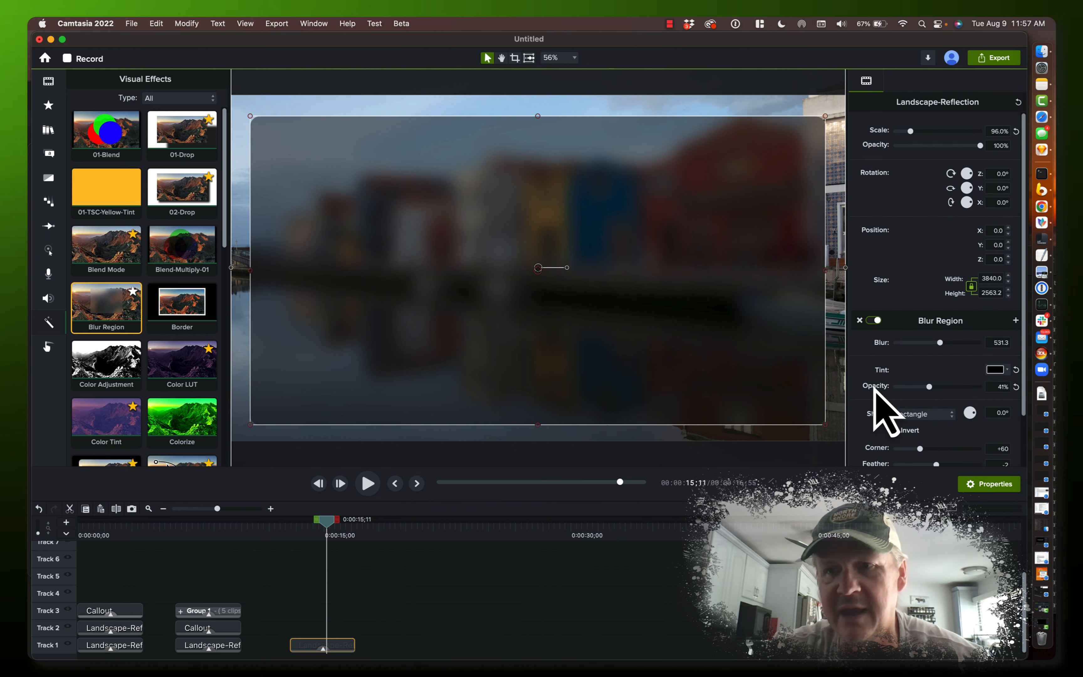
pyautogui.click(996, 369)
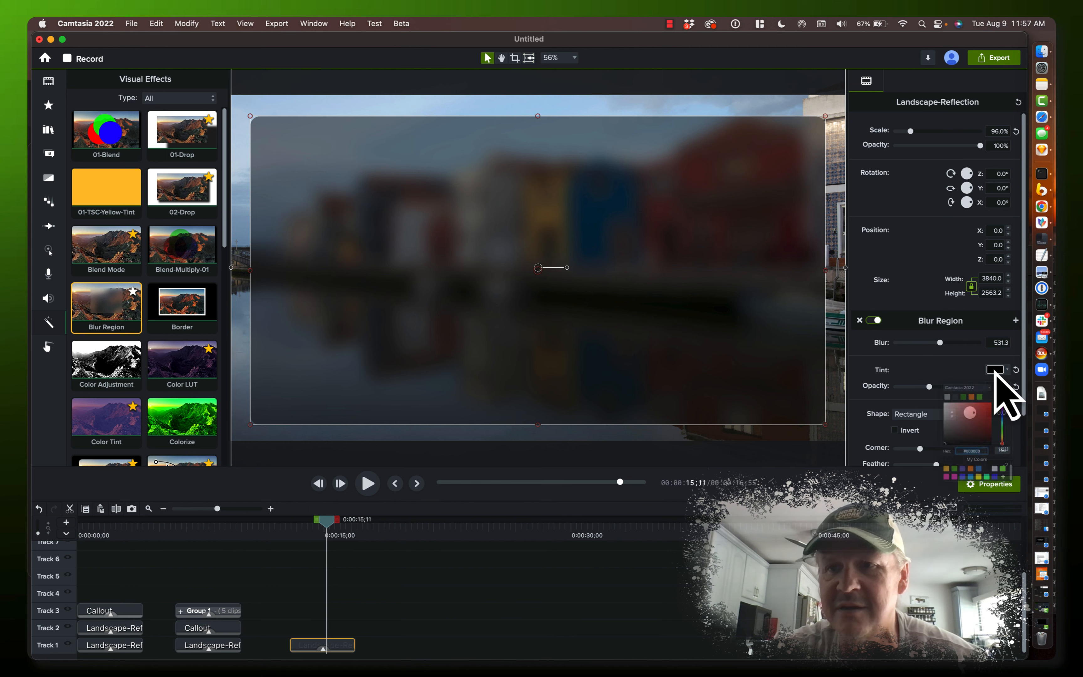
pyautogui.moveTo(957, 441); pyautogui.dragTo(949, 460)
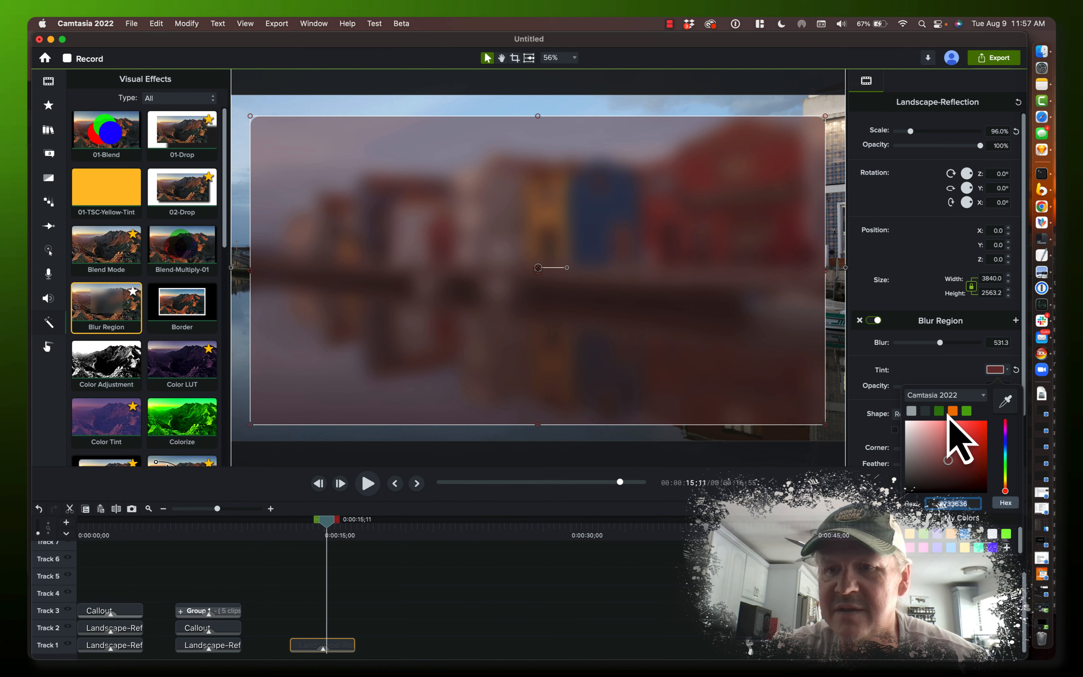
pyautogui.click(926, 549)
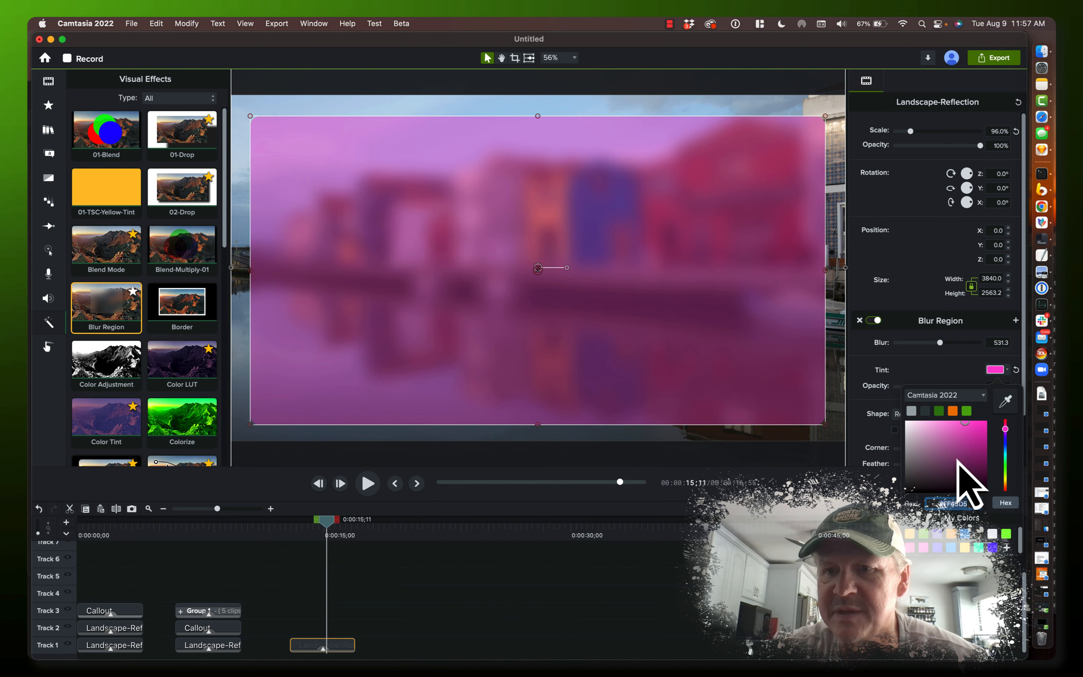
pyautogui.moveTo(957, 443); pyautogui.dragTo(924, 435)
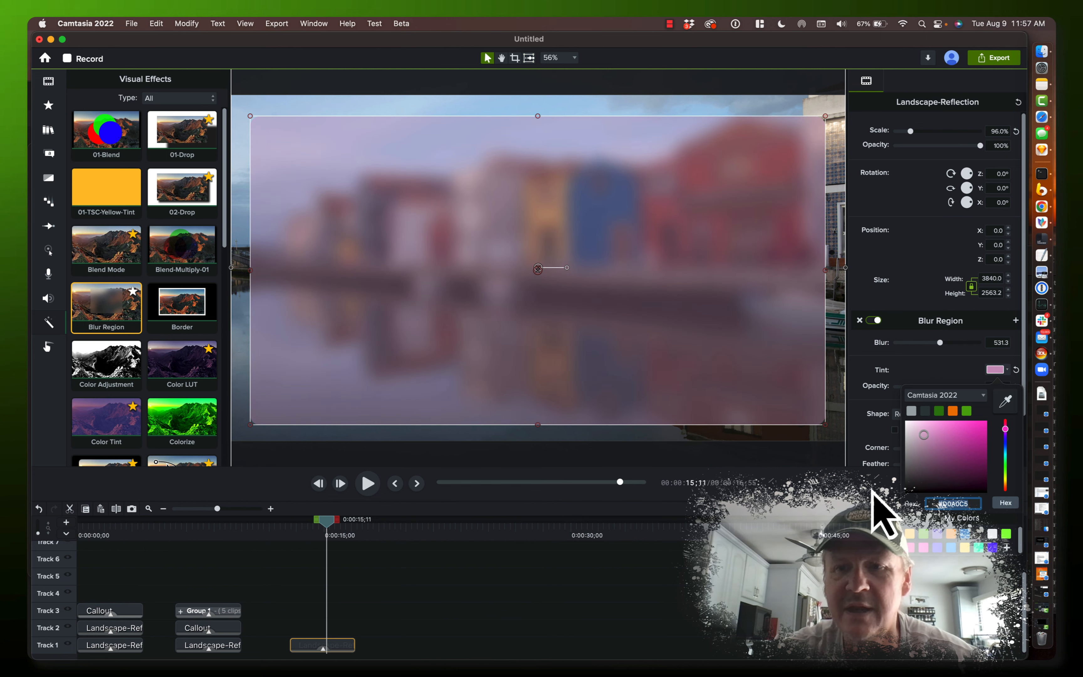
pyautogui.click(720, 643)
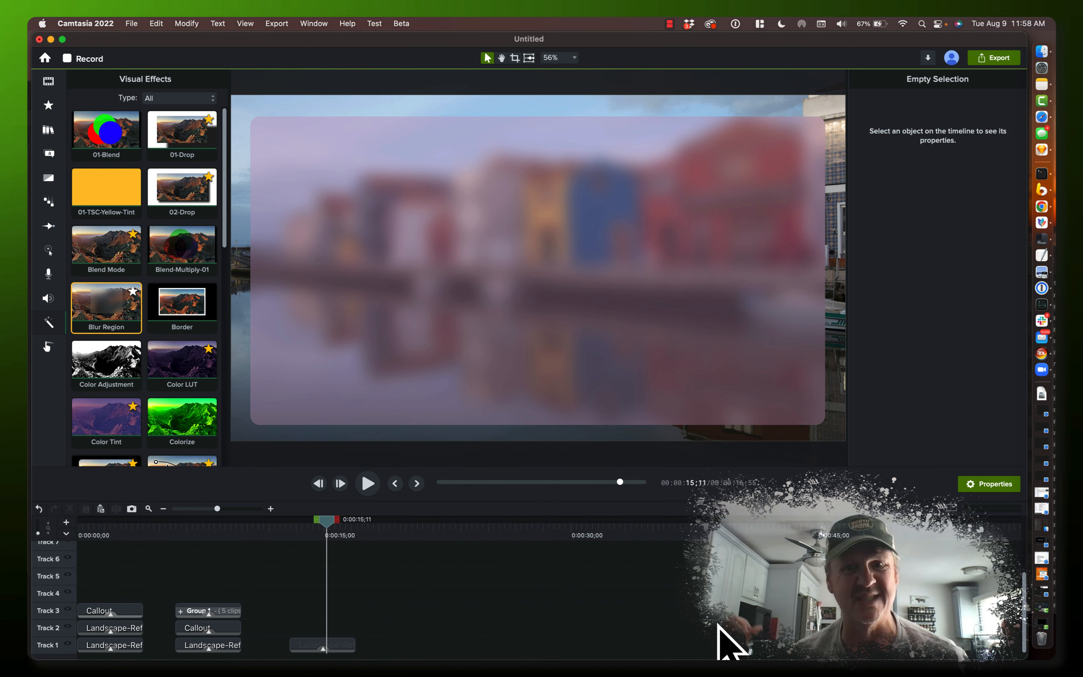